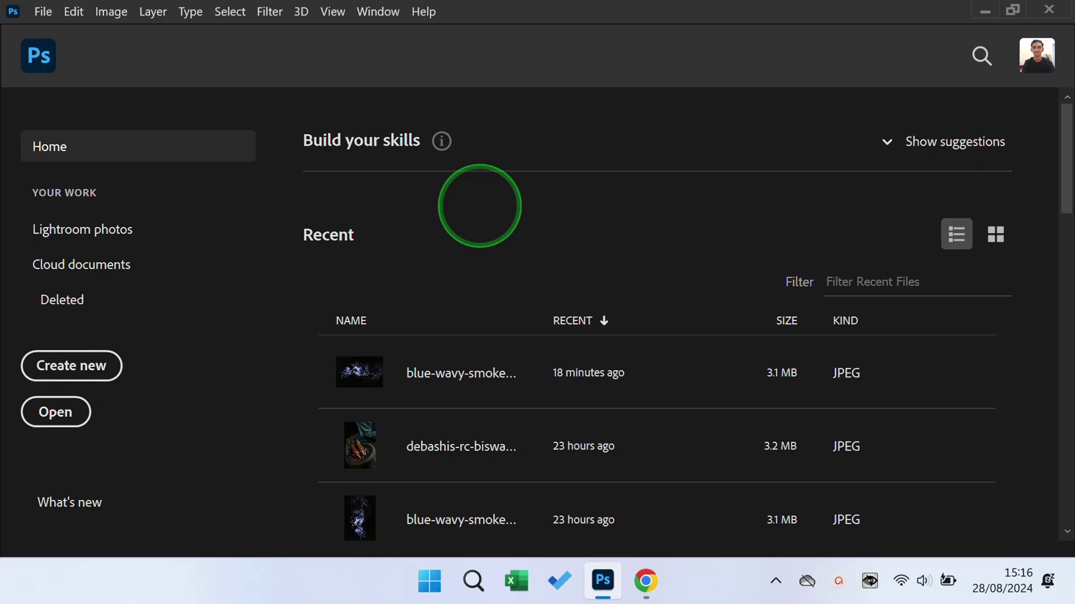
# Open the image 'blue-wavy-smoke-black-background - Copy' from disk.
pyautogui.click(79, 431)
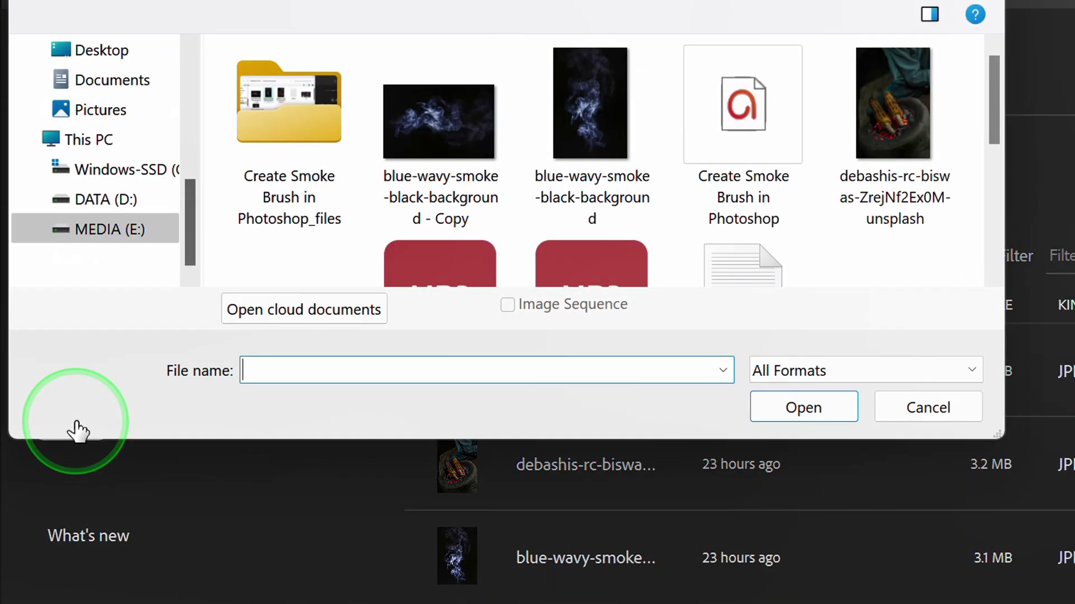
pyautogui.click(455, 244)
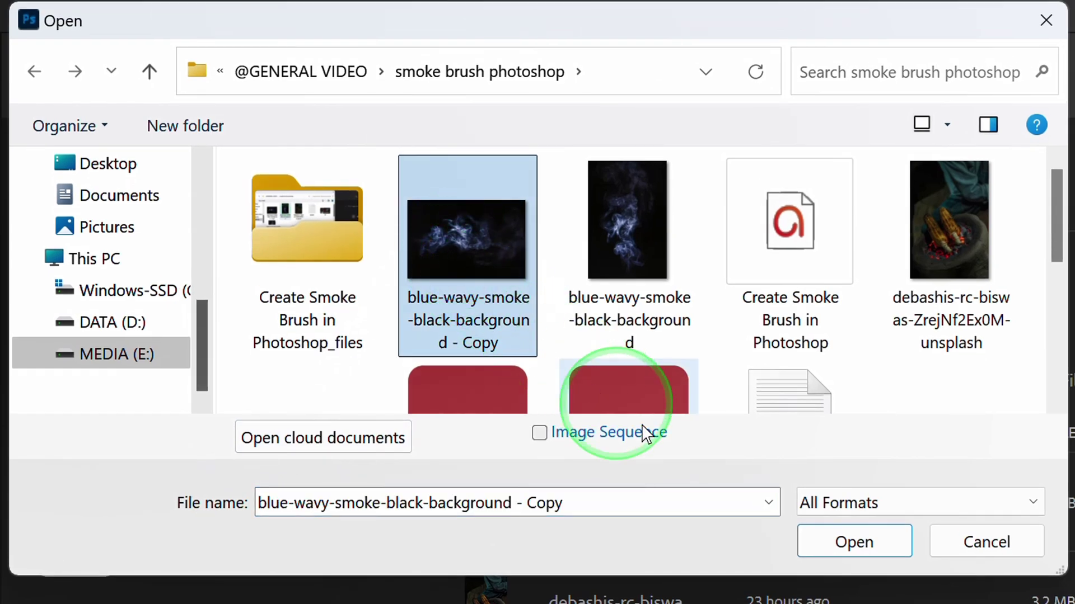
pyautogui.click(853, 541)
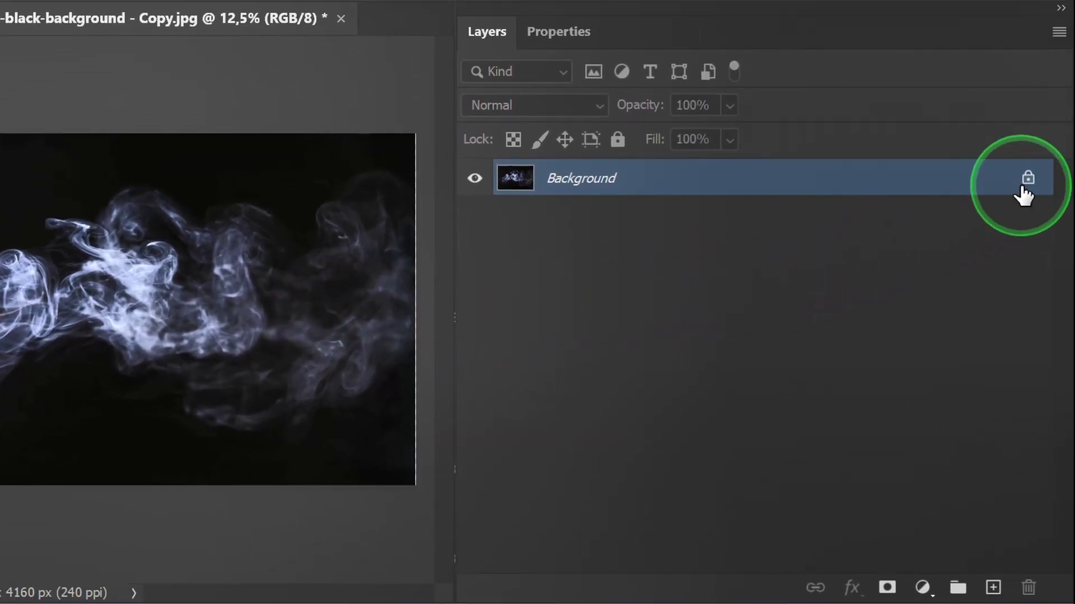
# Unlock the Background into Layer 0 and crop its left, bottom and top edges inward.
pyautogui.click(1024, 185)
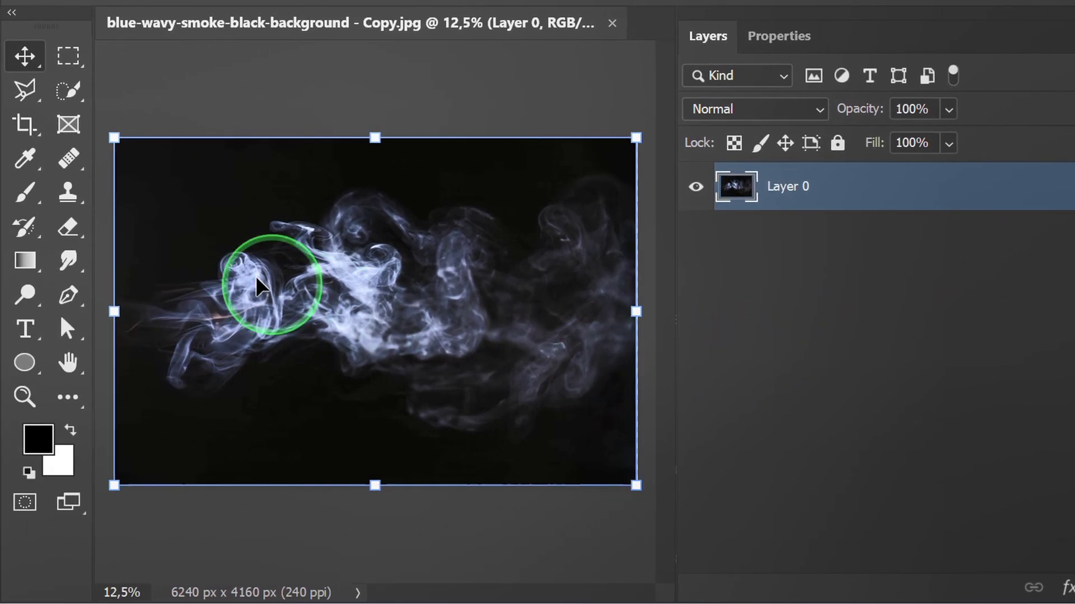
pyautogui.click(23, 124)
pyautogui.moveTo(110, 301); pyautogui.dragTo(125, 303)
pyautogui.moveTo(379, 480); pyautogui.dragTo(381, 459)
pyautogui.moveTo(373, 163); pyautogui.dragTo(384, 187)
pyautogui.press('Return')
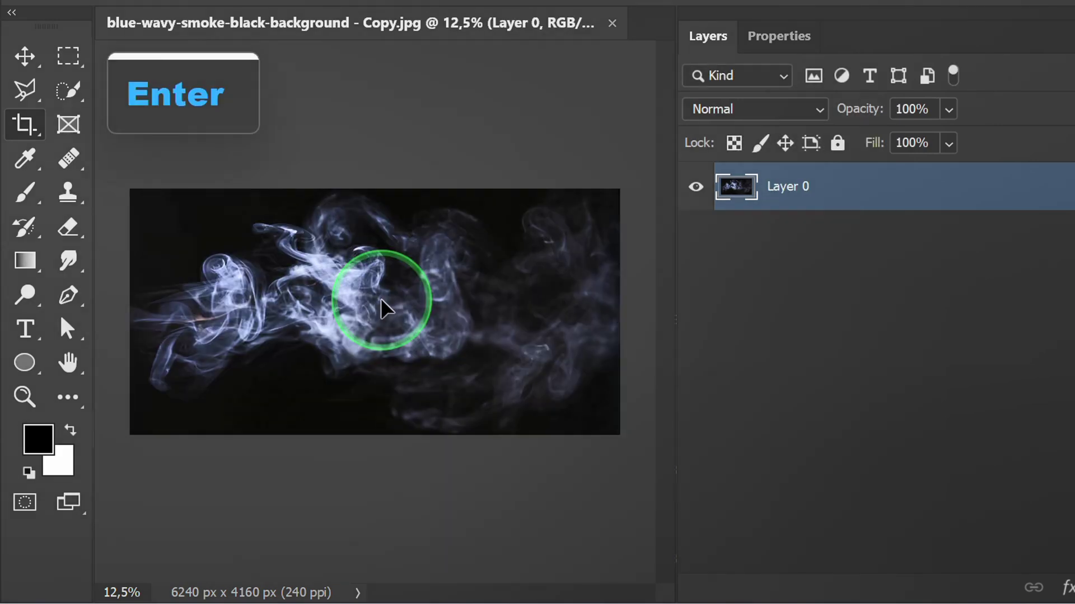
pyautogui.click(24, 55)
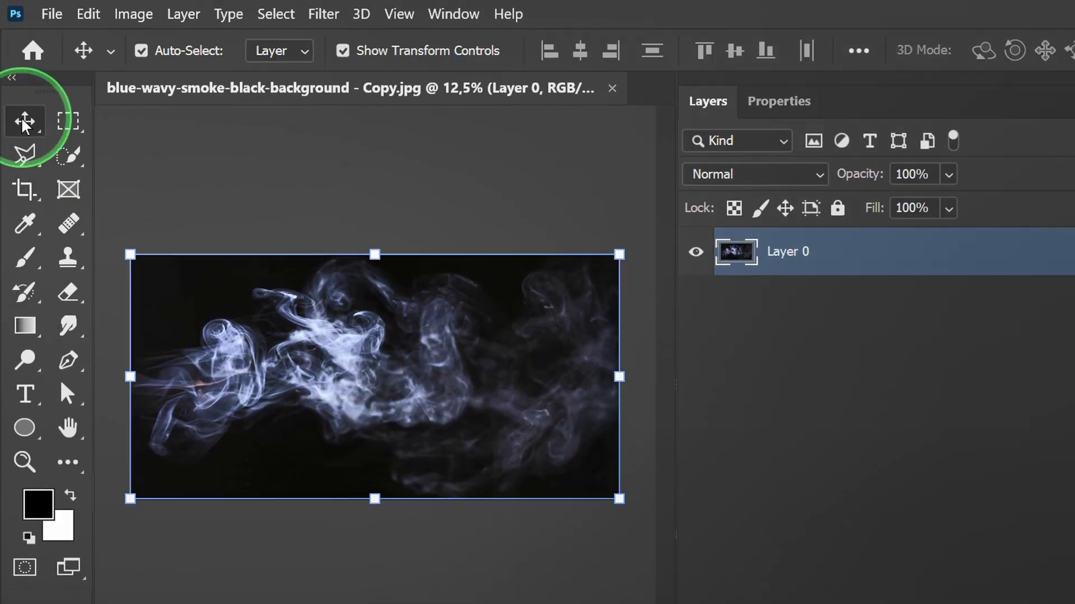
# Desaturate the smoke image to remove all colour.
pyautogui.click(128, 17)
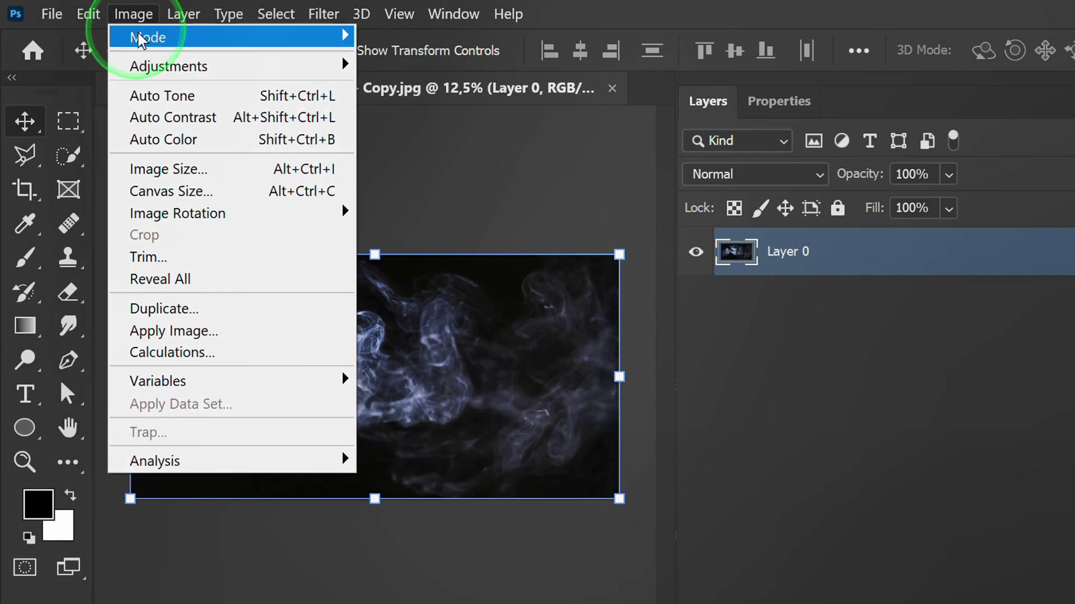
pyautogui.moveTo(185, 66)
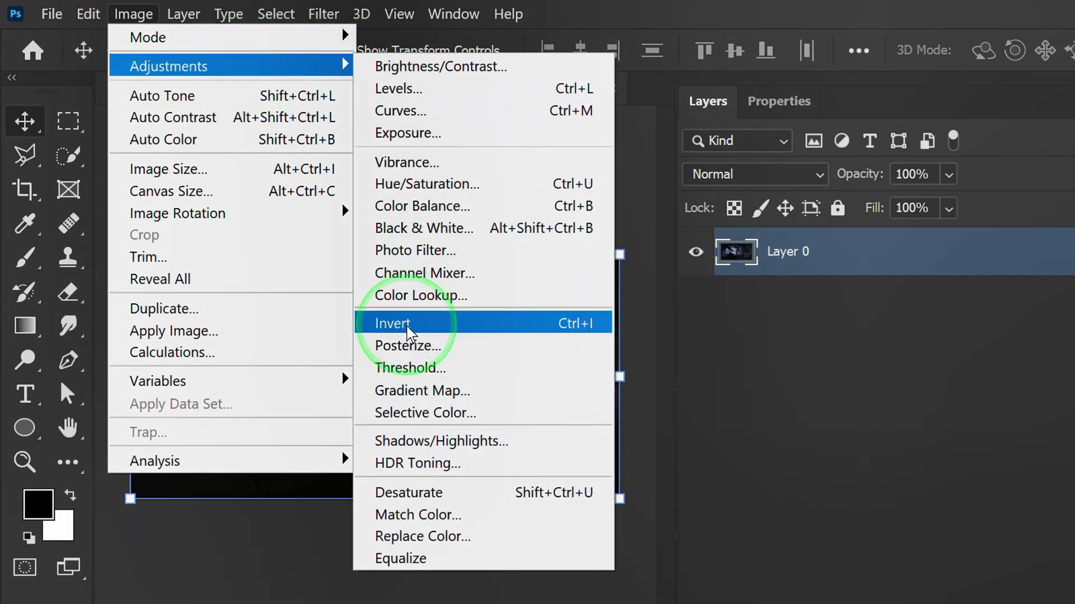
pyautogui.click(428, 496)
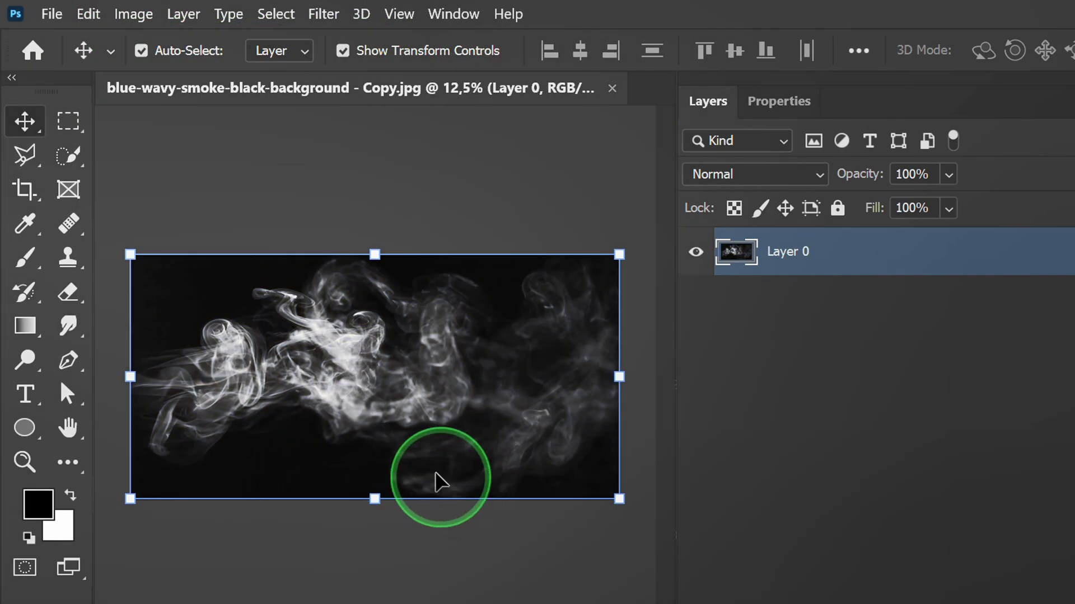
# Apply Auto Contrast, then invert the image into dark smoke on white.
pyautogui.click(133, 14)
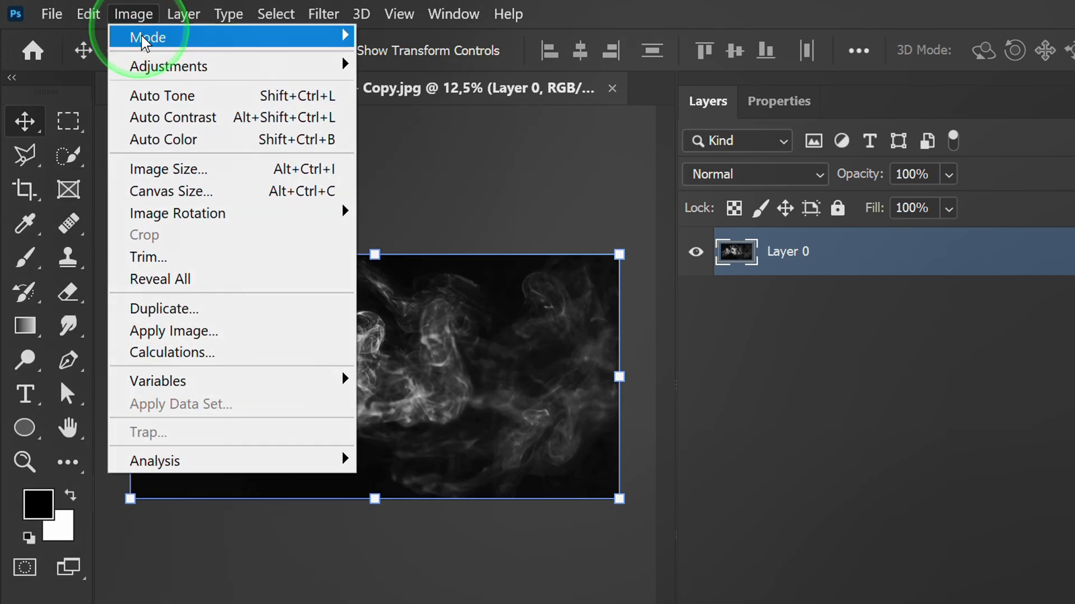
pyautogui.click(186, 119)
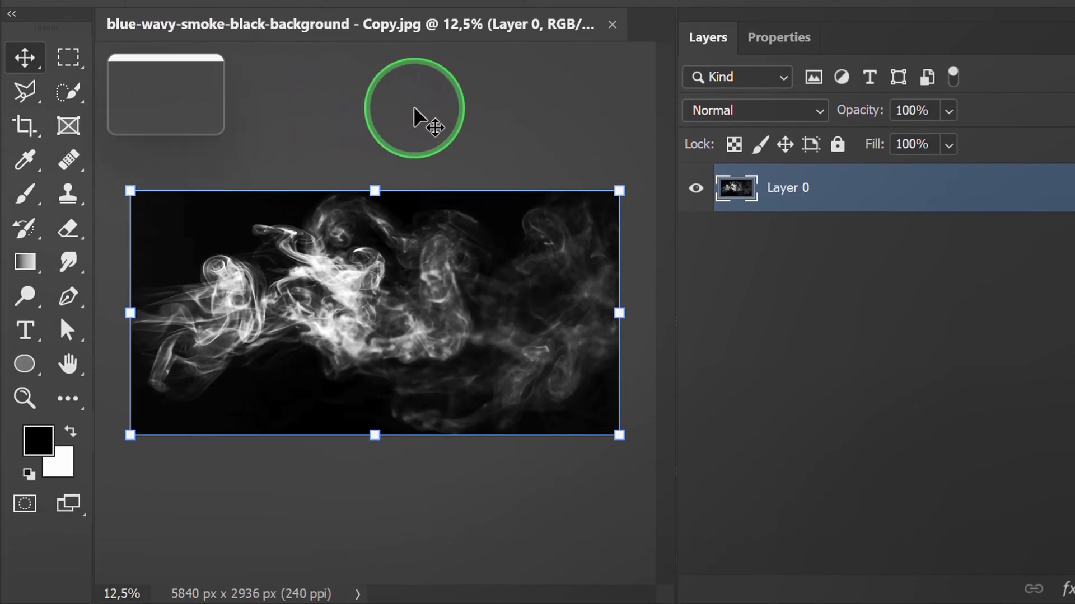
pyautogui.hotkey('ctrl', 'i')
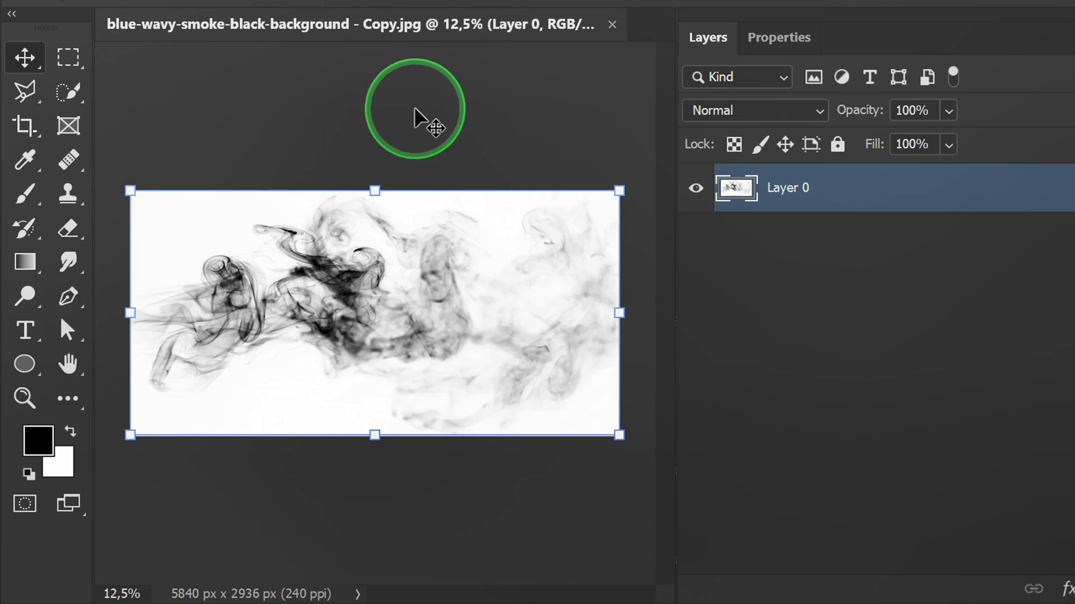
pyautogui.click(229, 345)
# Set the foreground colour to pure white and select Layer 0.
pyautogui.click(42, 433)
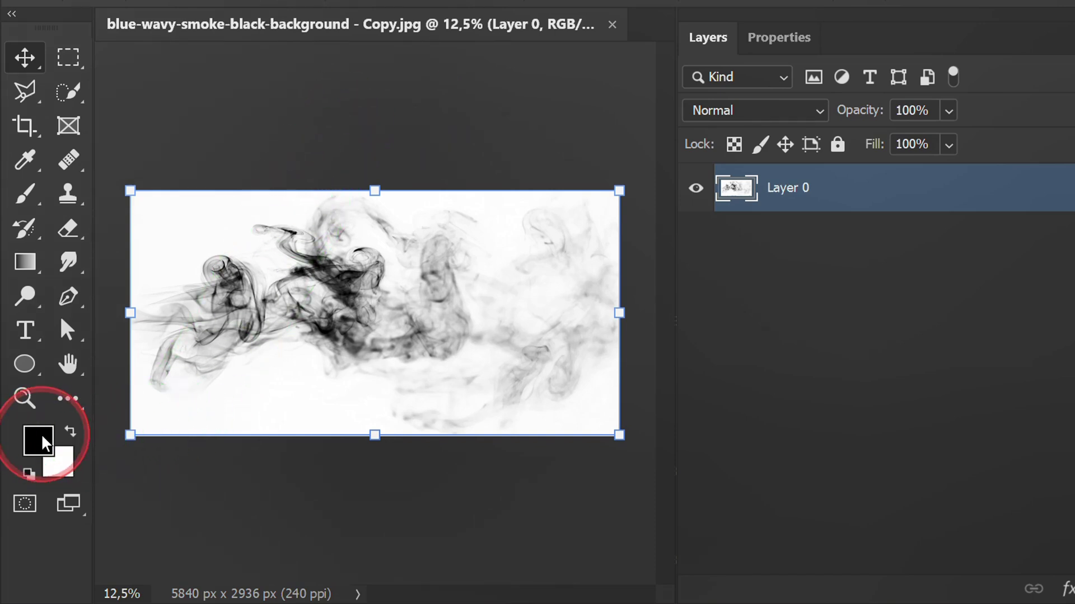
pyautogui.moveTo(357, 183); pyautogui.dragTo(336, 150)
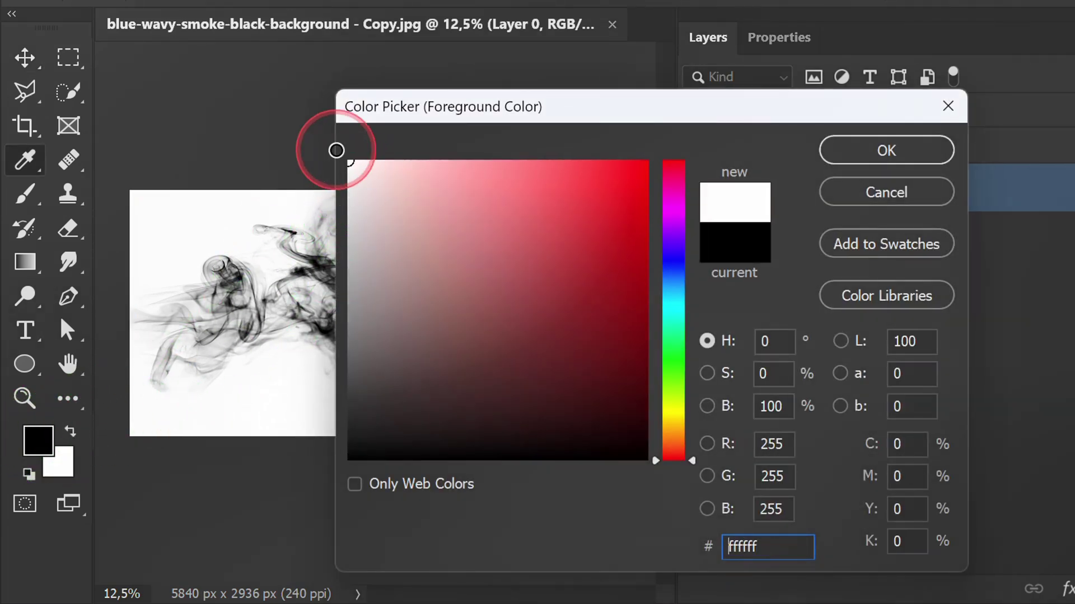
pyautogui.click(903, 153)
pyautogui.press('v')
pyautogui.click(845, 179)
pyautogui.click(456, 279)
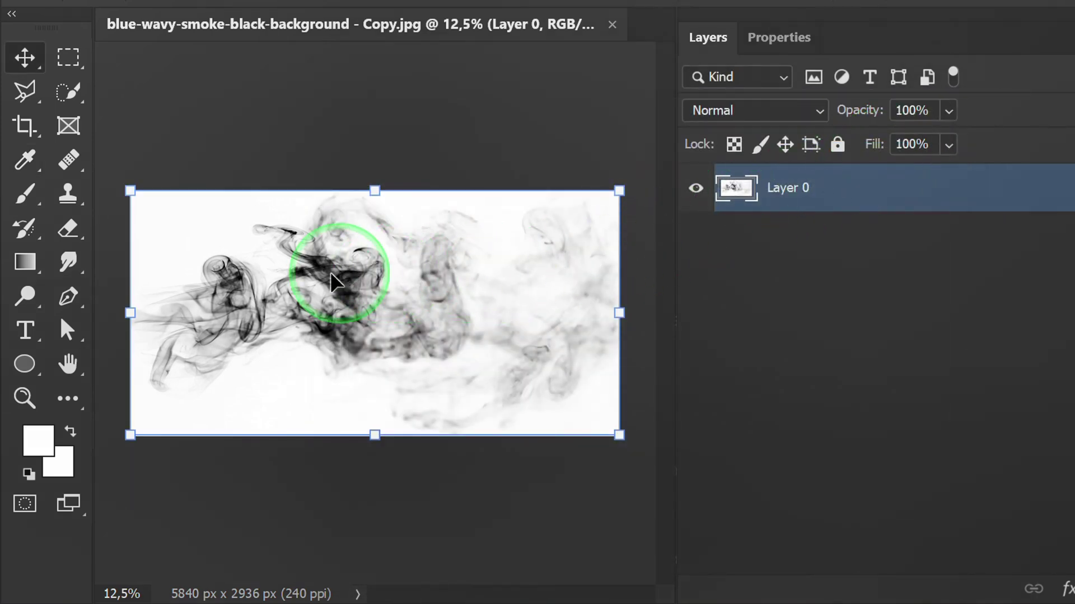
# Set up a soft Brush with 0% hardness, 30% opacity and a slightly smaller size.
pyautogui.click(25, 195)
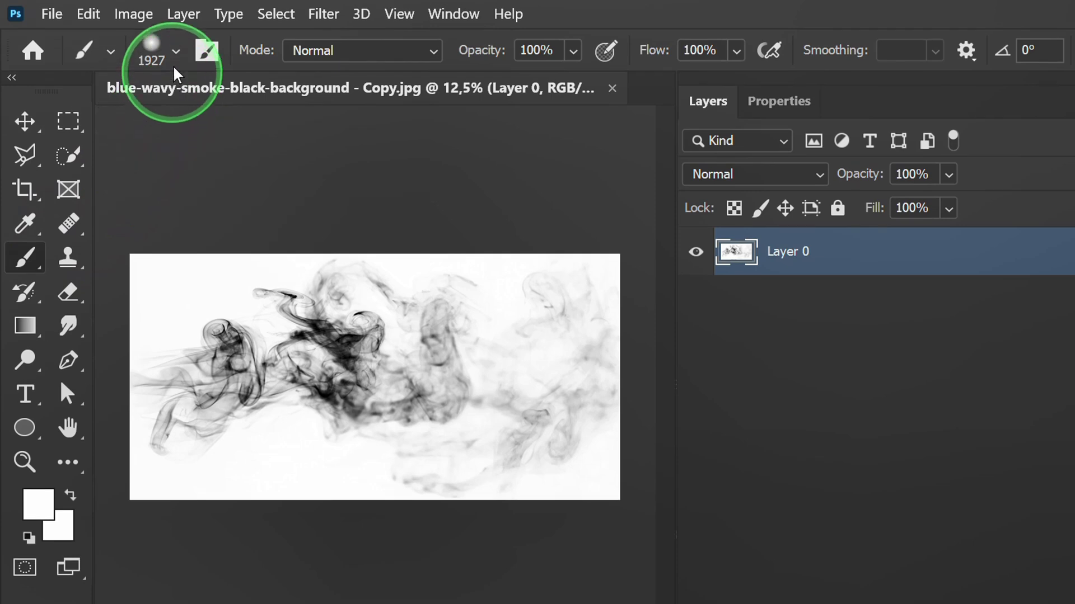
pyautogui.click(175, 54)
pyautogui.moveTo(134, 183); pyautogui.dragTo(132, 187)
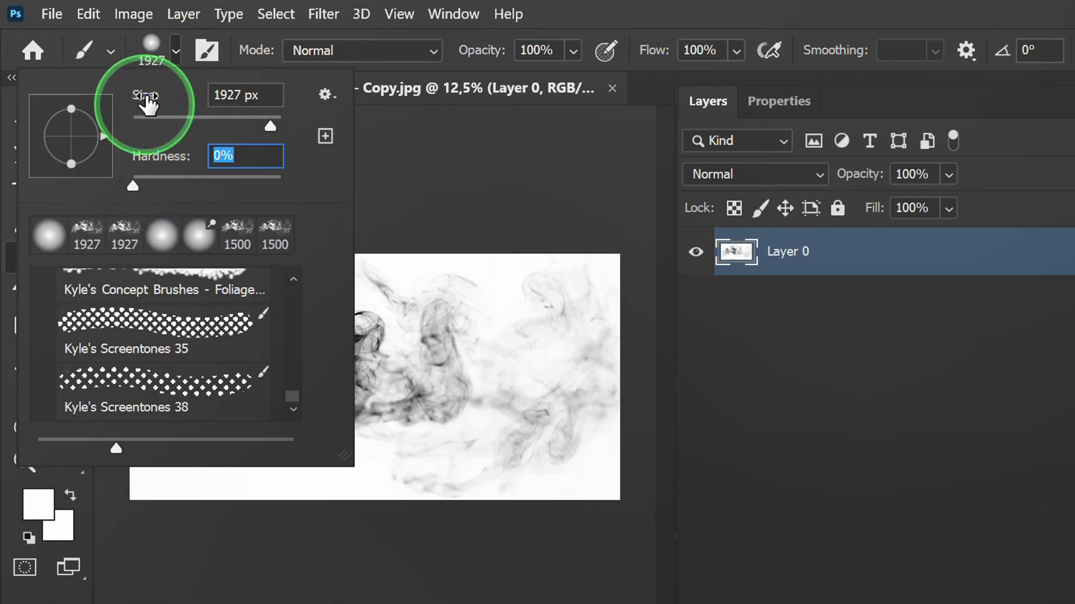
pyautogui.click(176, 52)
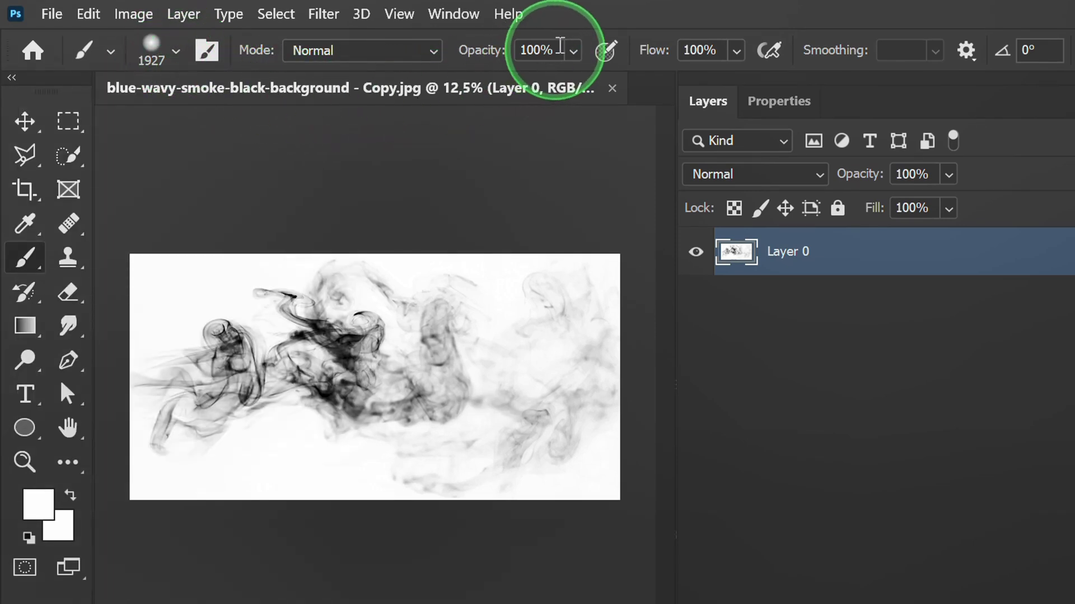
pyautogui.click(554, 49)
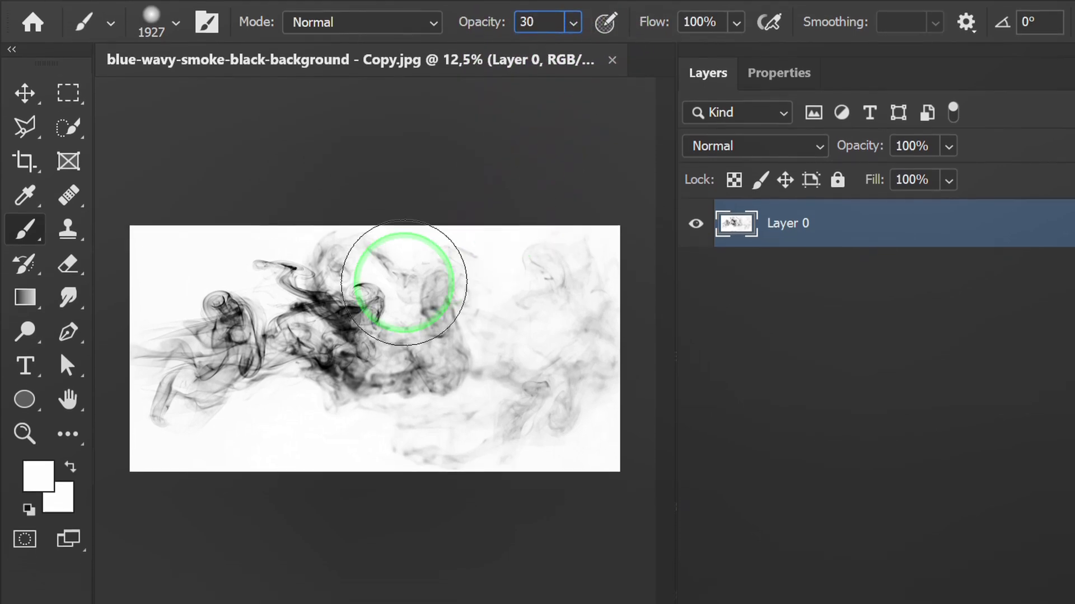
pyautogui.press('[')
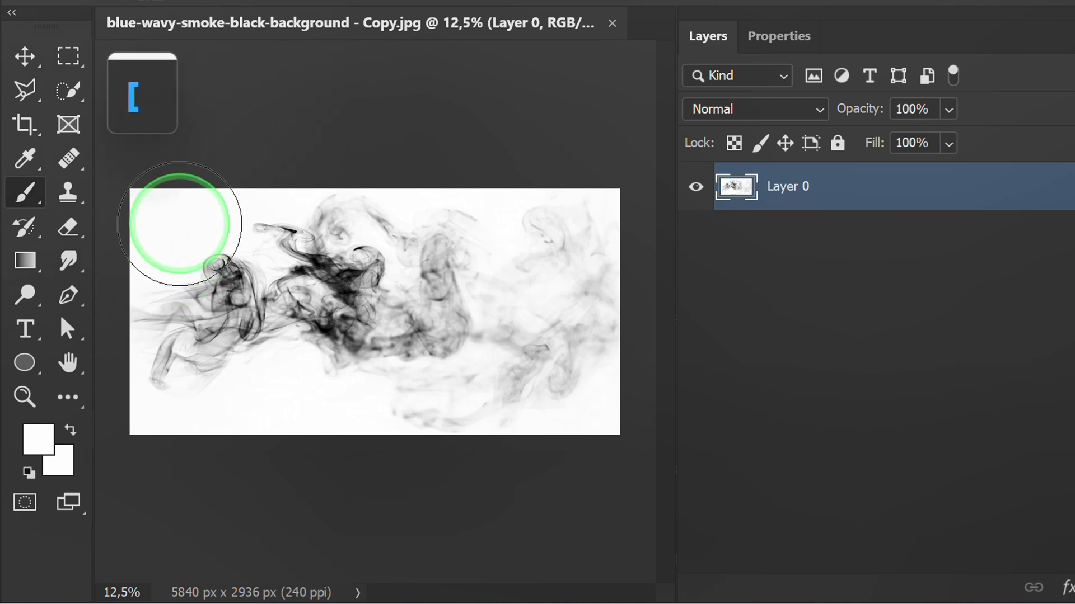
# Paint white over the top-left corner, the right and bottom-right edges, and the lower-left smoke edges.
pyautogui.moveTo(172, 235)
pyautogui.mouseDown()
pyautogui.moveTo(153, 211)
pyautogui.moveTo(173, 230)
pyautogui.mouseUp()
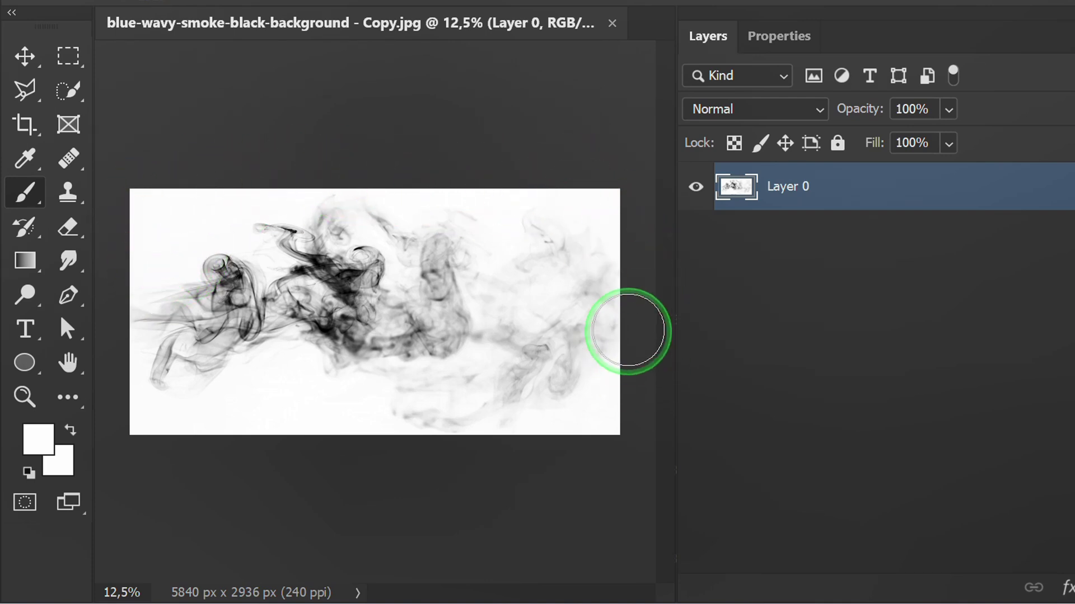
pyautogui.moveTo(644, 281); pyautogui.dragTo(577, 444)
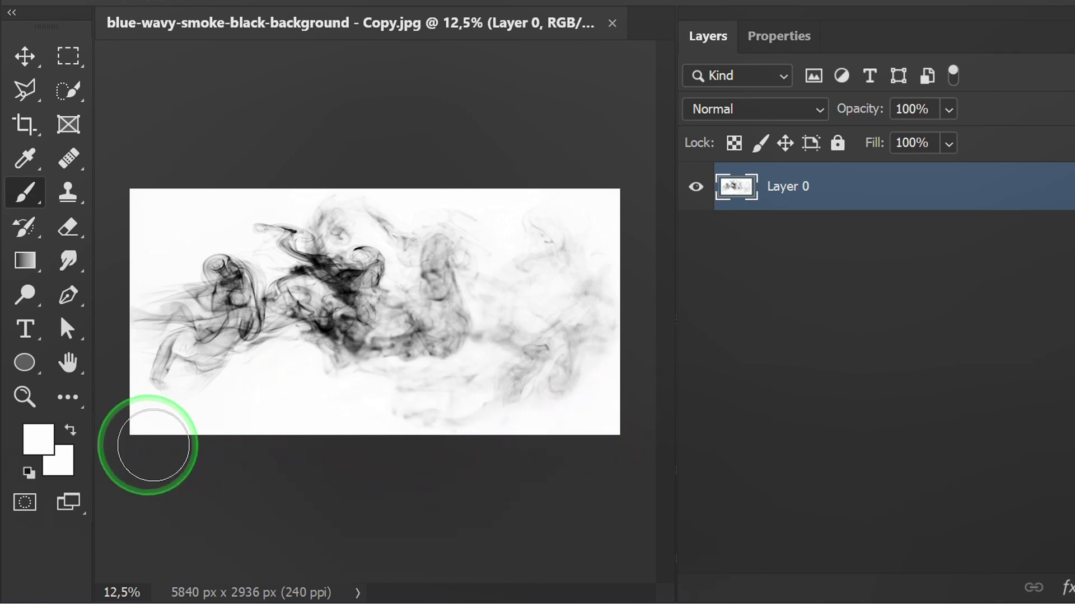
pyautogui.scroll(5, 119, 371)
pyautogui.press('space')
pyautogui.moveTo(120, 371); pyautogui.dragTo(412, 308)
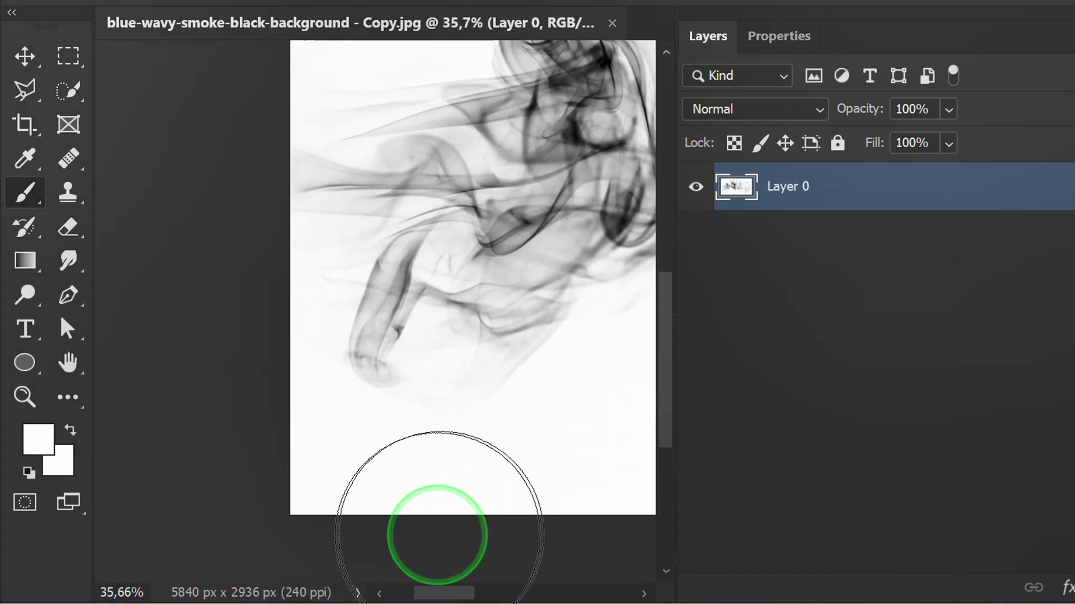
pyautogui.moveTo(232, 408); pyautogui.dragTo(223, 233)
pyautogui.scroll(-2, 226, 387)
pyautogui.moveTo(271, 184)
pyautogui.mouseDown()
pyautogui.moveTo(231, 383)
pyautogui.moveTo(306, 168)
pyautogui.moveTo(322, 162)
pyautogui.moveTo(223, 391)
pyautogui.mouseUp()
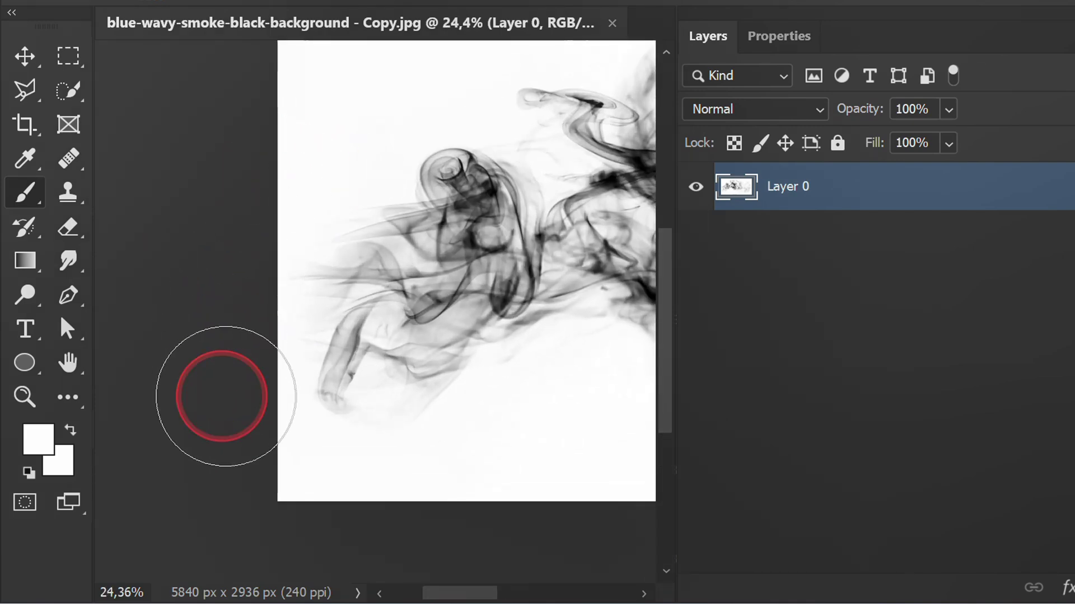
pyautogui.scroll(-2, 168, 384)
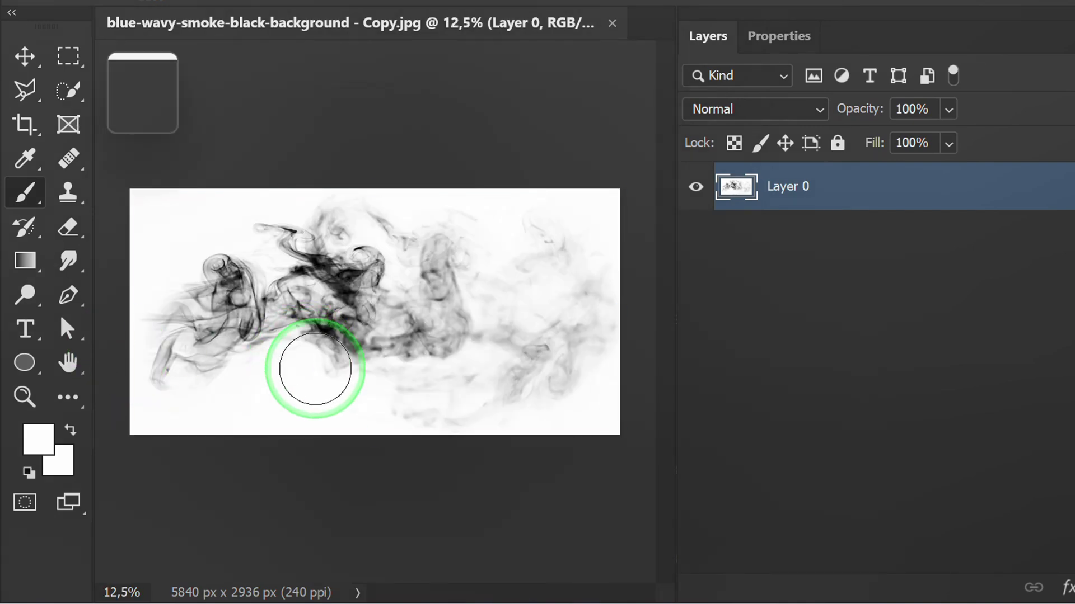
pyautogui.press('v')
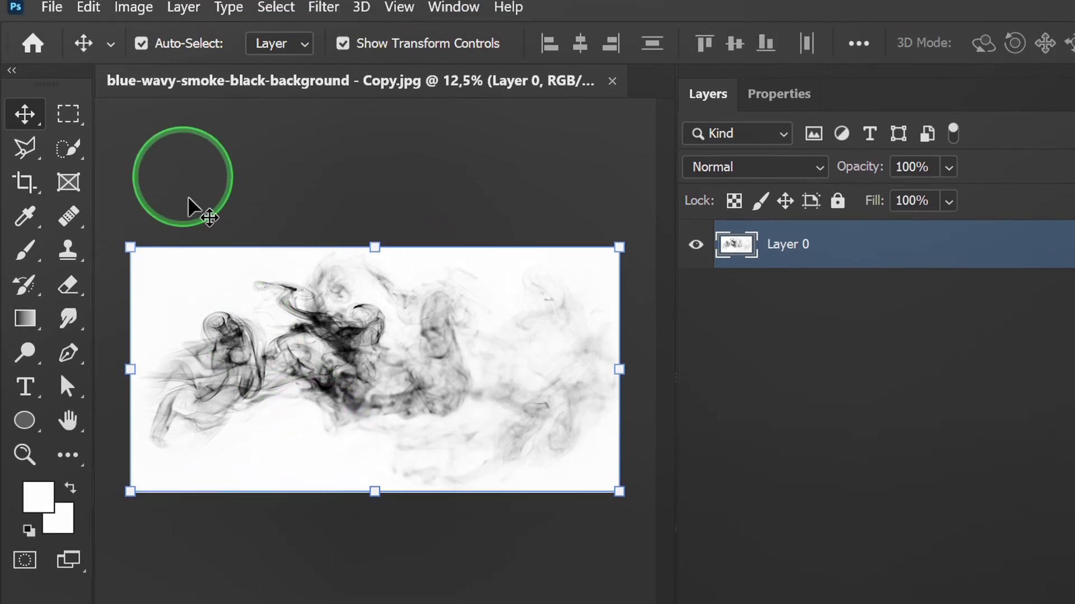
# Set the Image Size height to 1000 px with linked proportions and Automatic resampling, giving 1989 × 1000 px.
pyautogui.click(133, 16)
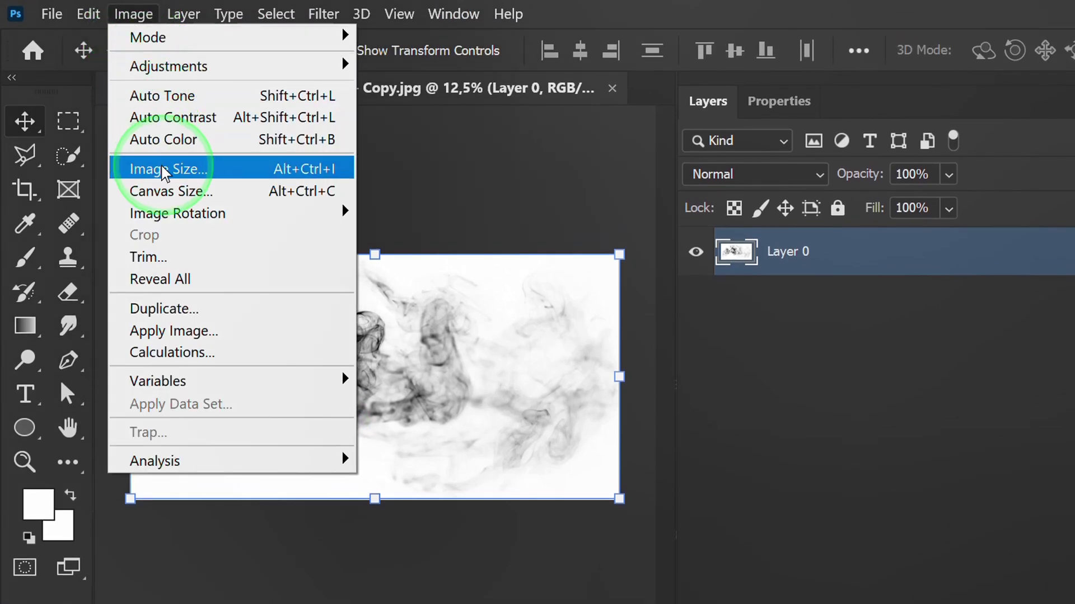
pyautogui.click(212, 174)
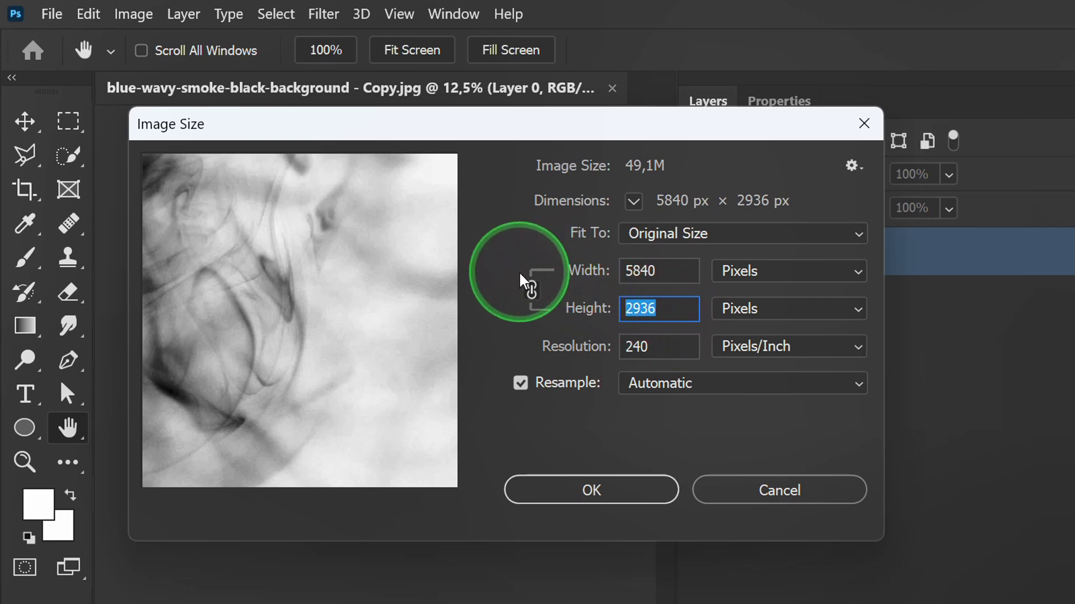
pyautogui.write('1000')
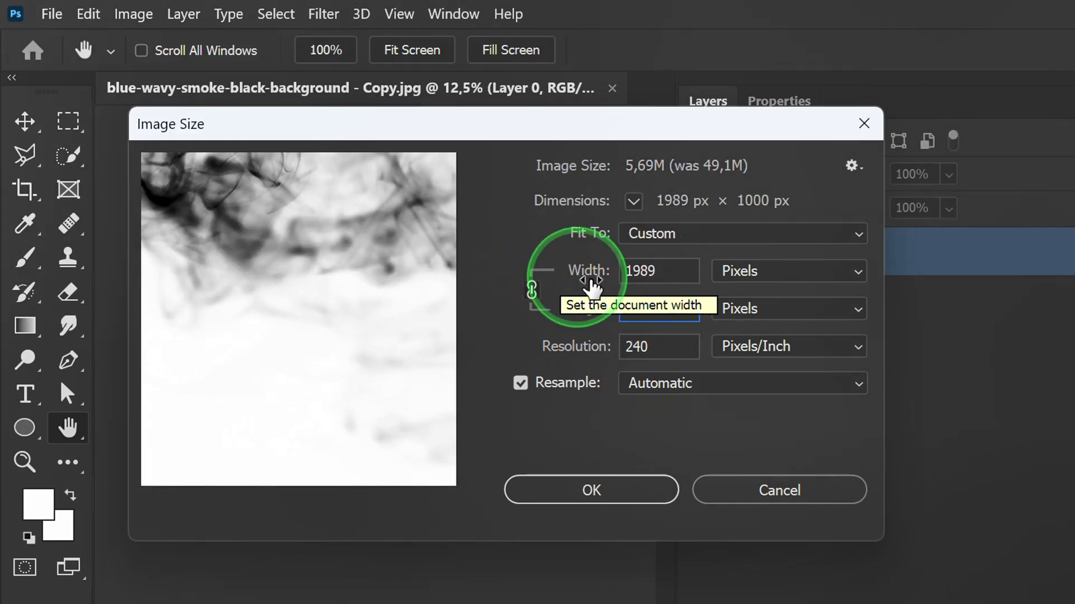
pyautogui.click(698, 392)
pyautogui.click(660, 410)
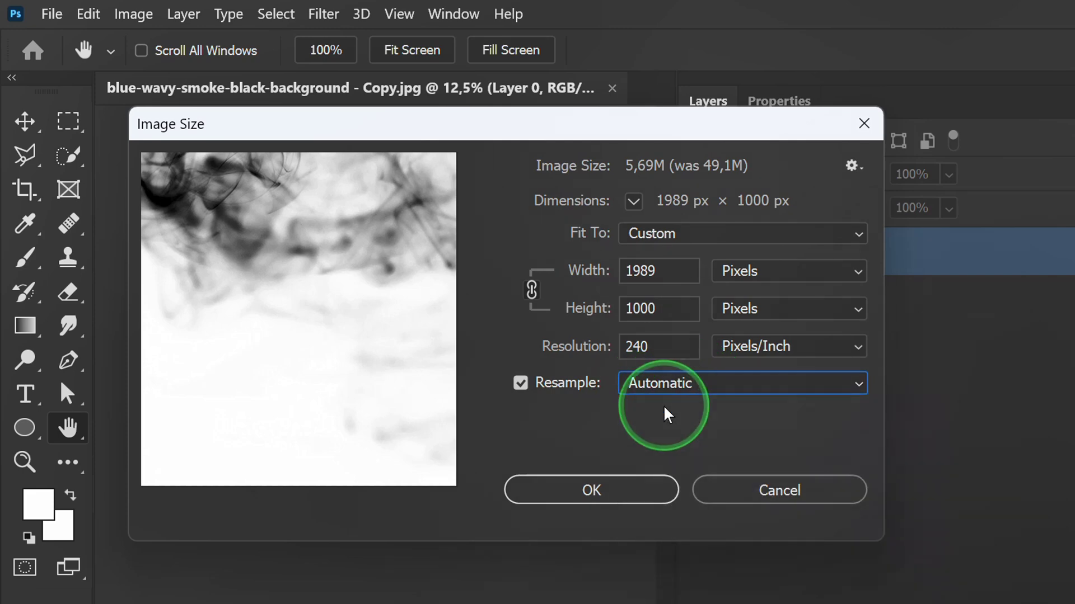
pyautogui.click(603, 488)
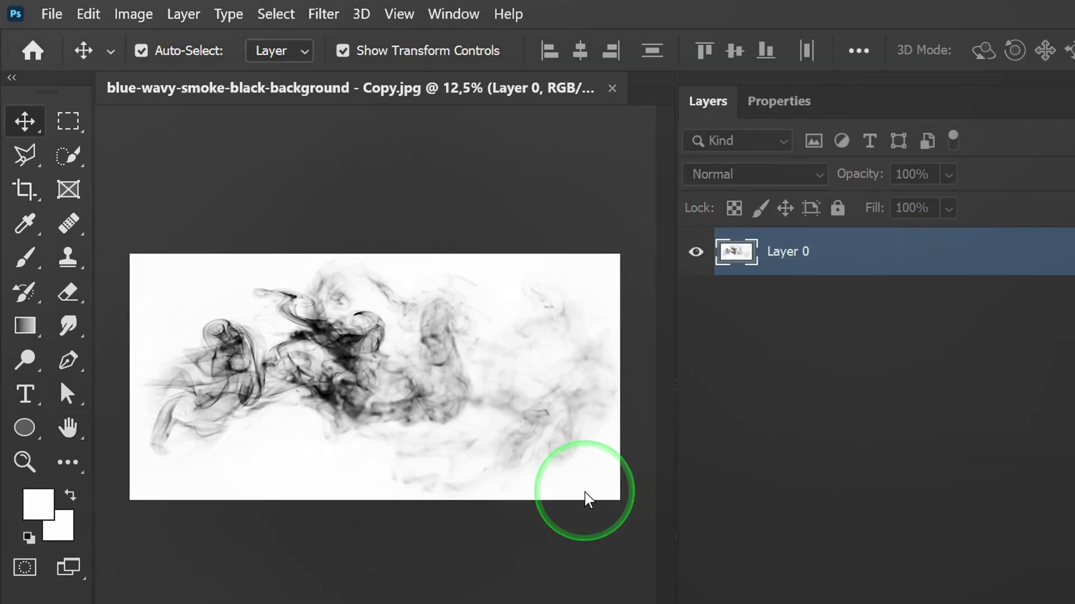
# Define a brush preset named 'Horizontal smoke' from the fitted smoke image.
pyautogui.hotkey('ctrl', '0')
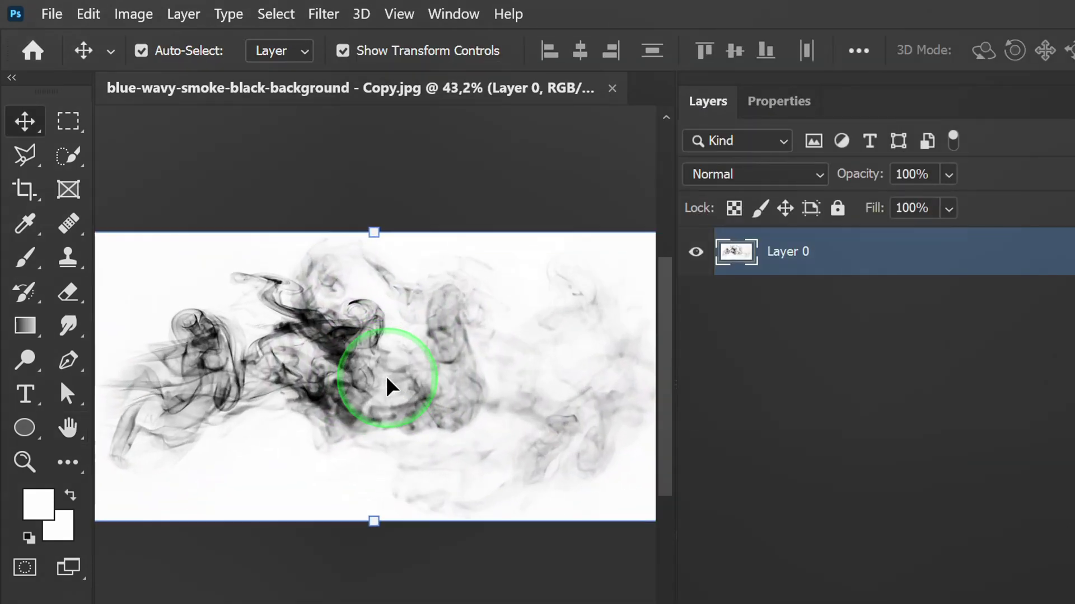
pyautogui.click(88, 14)
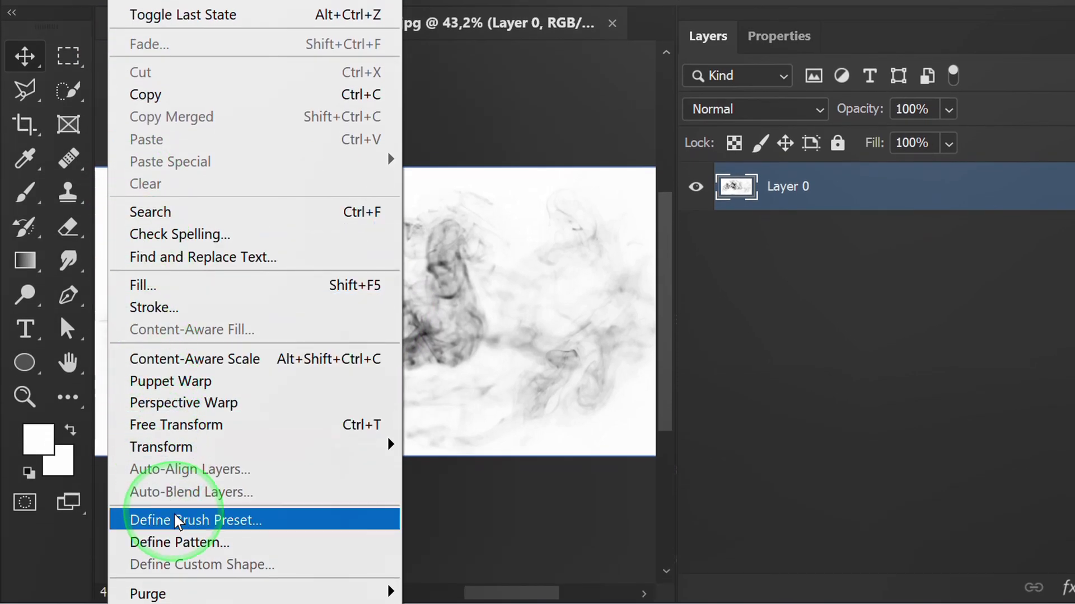
pyautogui.click(273, 525)
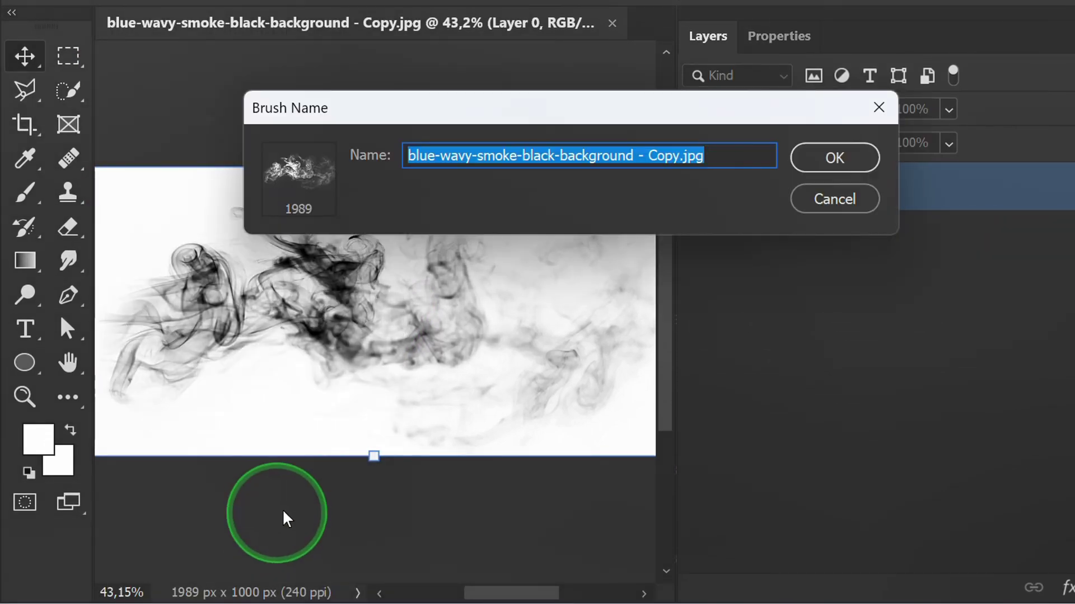
pyautogui.write('Horizontal smoke')
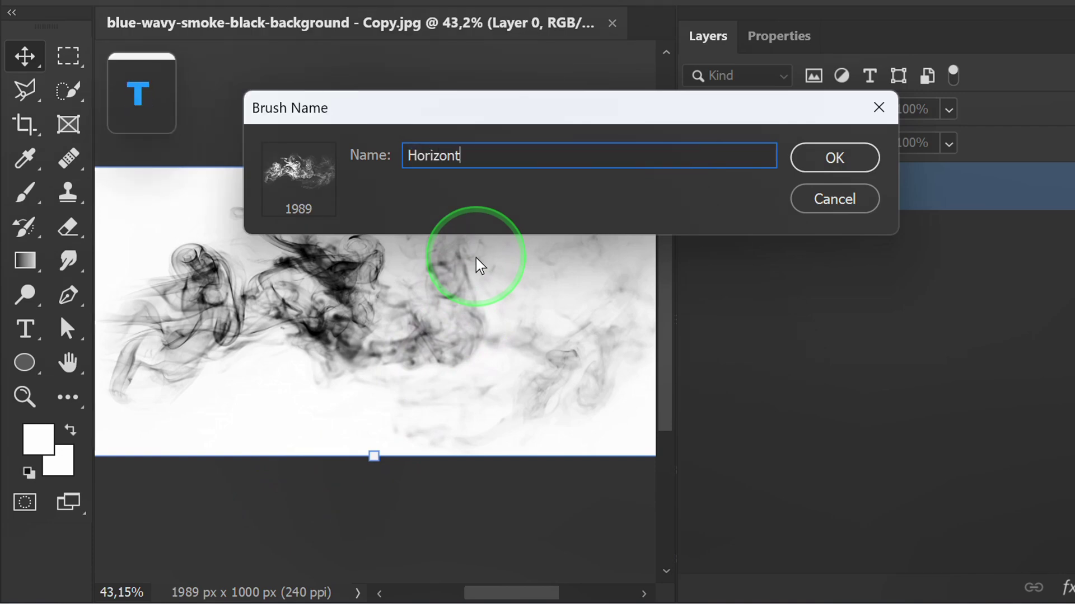
pyautogui.click(827, 157)
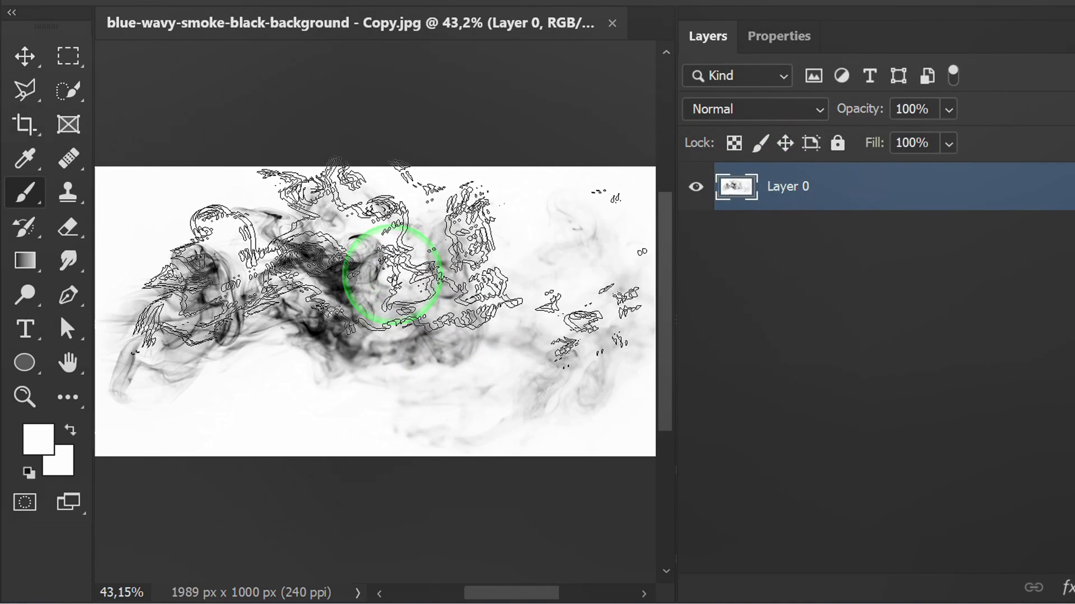
pyautogui.hotkey('ctrl', 'n')
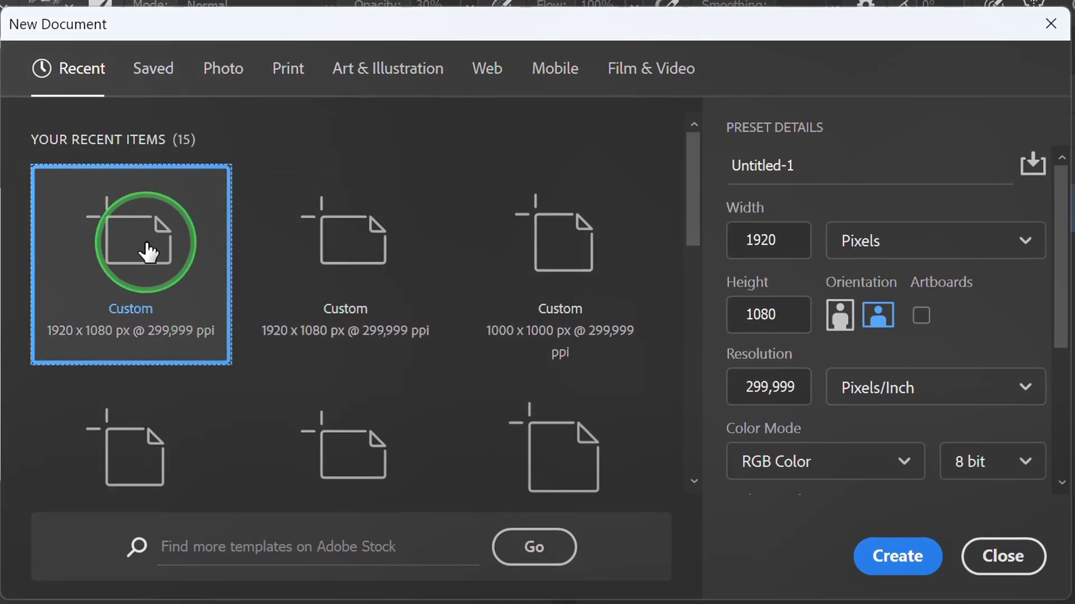
# Create a 1920 × 1080 px document with a custom black (000000) background.
pyautogui.click(786, 232)
pyautogui.click(784, 319)
pyautogui.moveTo(1058, 239); pyautogui.dragTo(1058, 406)
pyautogui.click(1028, 312)
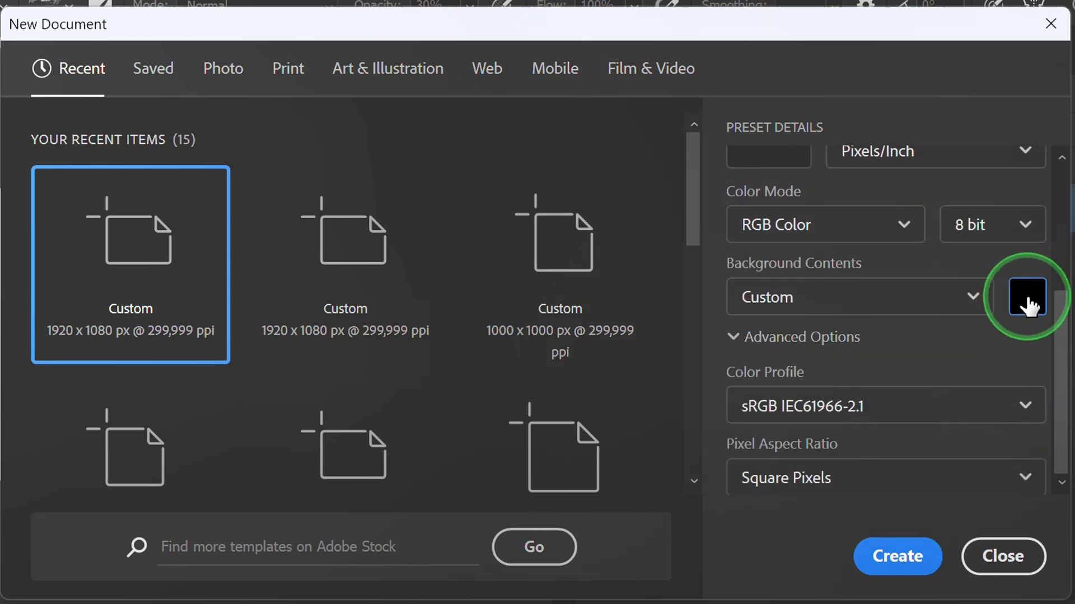
pyautogui.moveTo(313, 445); pyautogui.dragTo(253, 490)
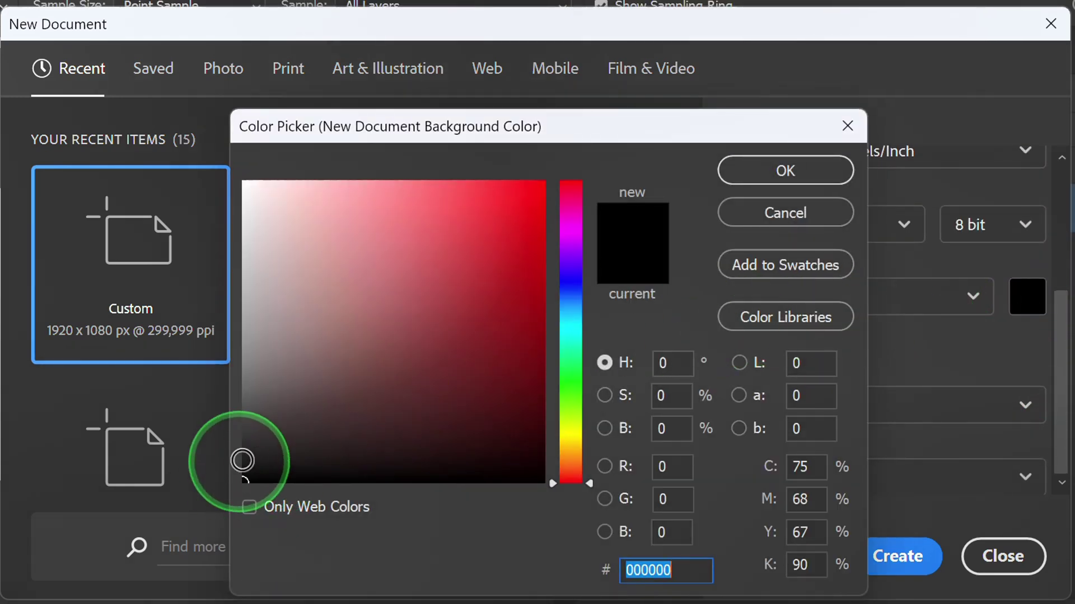
pyautogui.click(763, 172)
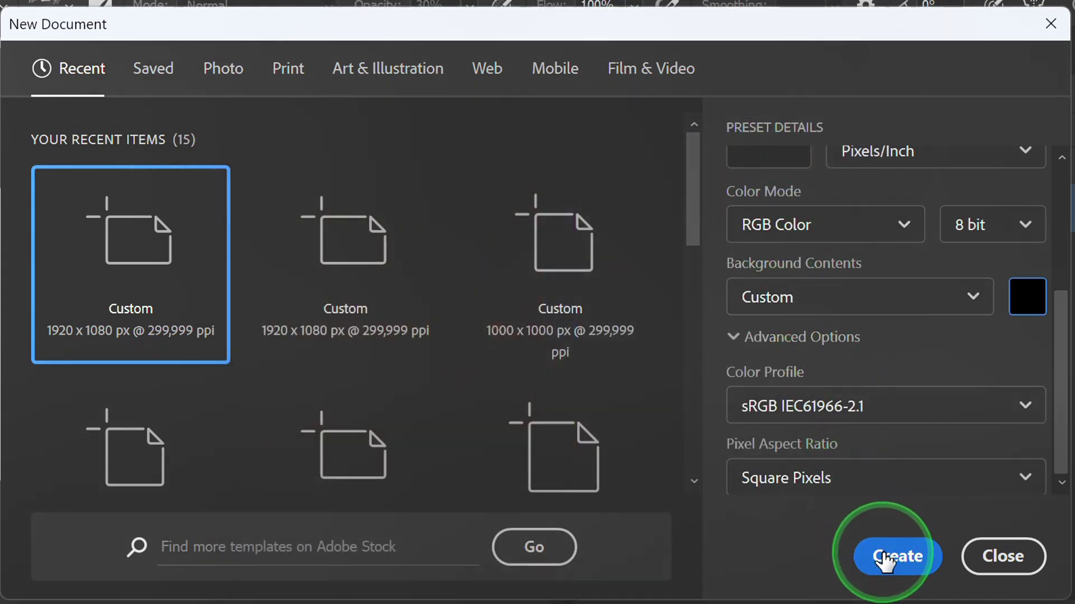
pyautogui.click(884, 557)
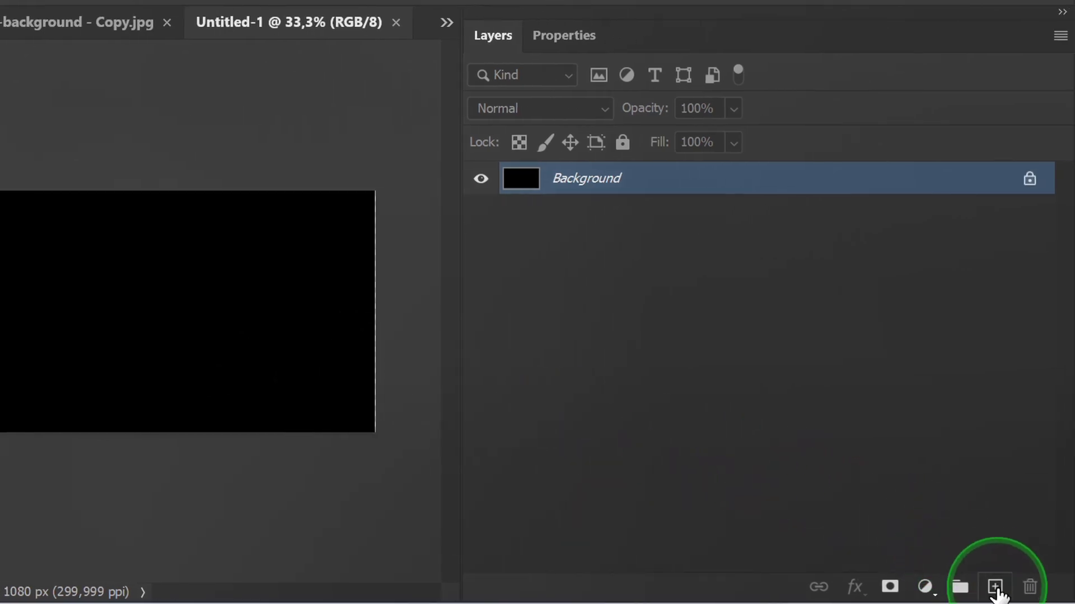
# Add Layer 1 and stamp the smoke brush once in white at 100% opacity.
pyautogui.click(995, 588)
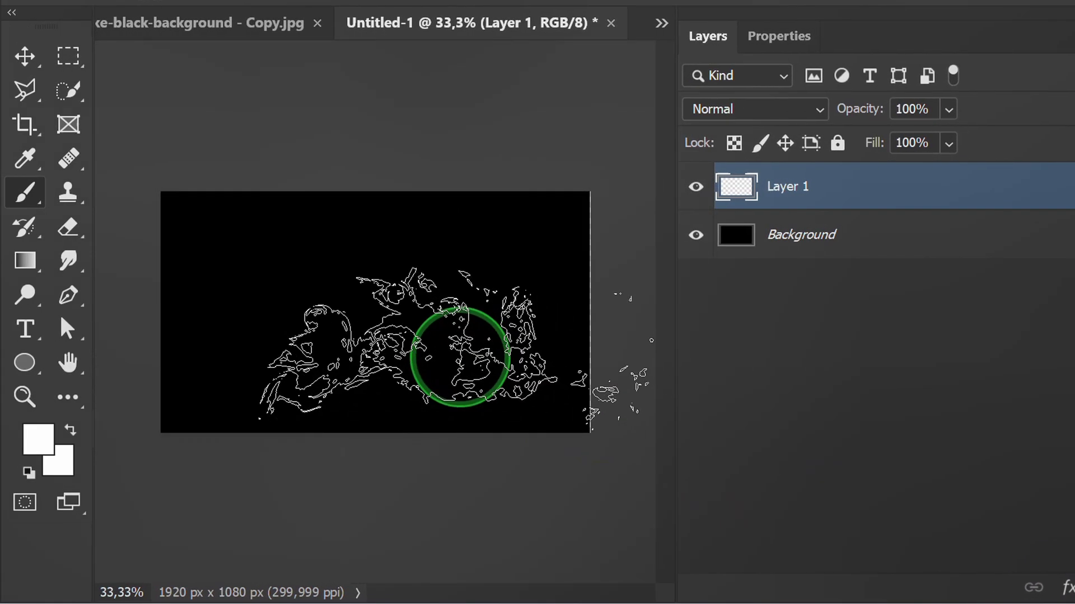
pyautogui.click(575, 51)
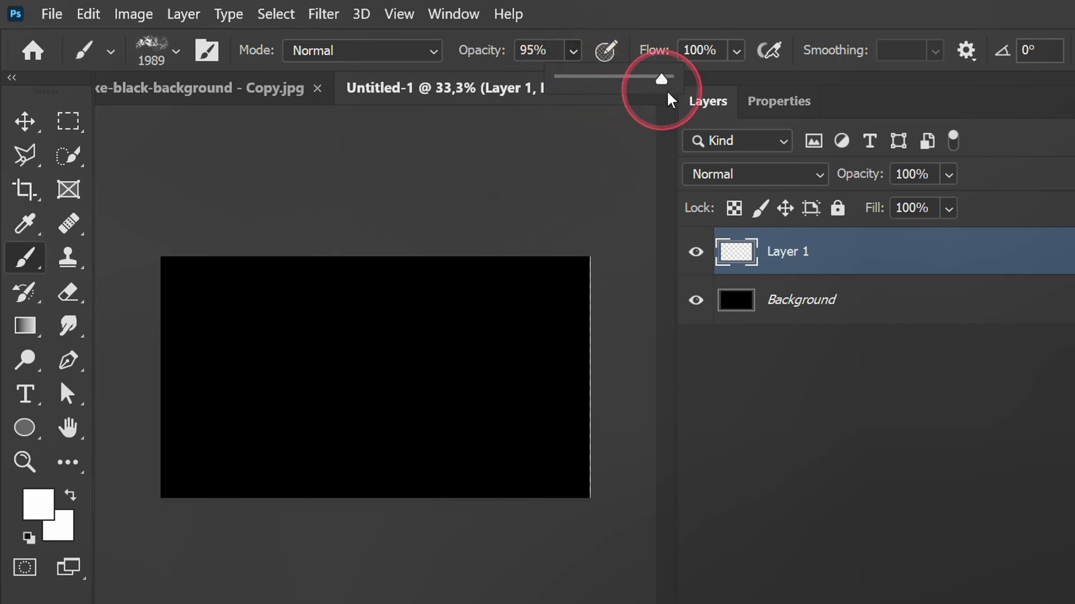
pyautogui.click(574, 51)
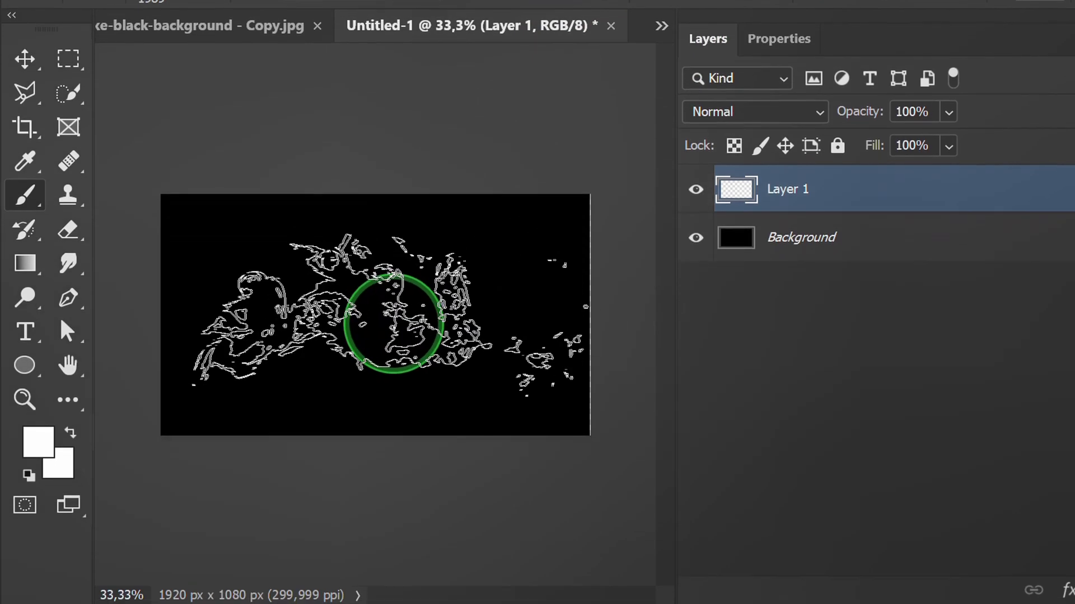
pyautogui.click(386, 322)
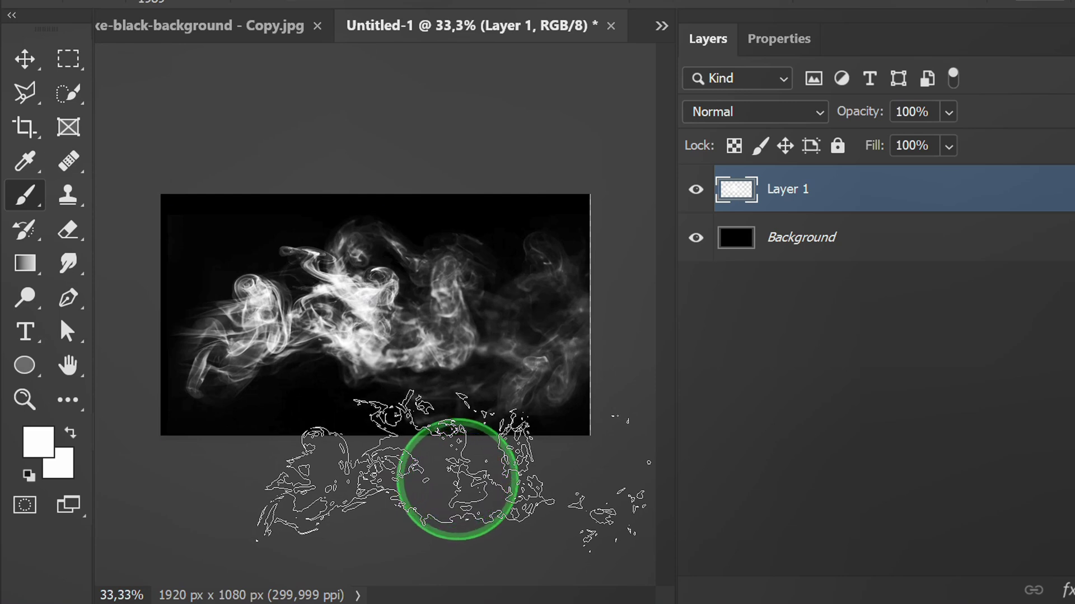
pyautogui.press('v')
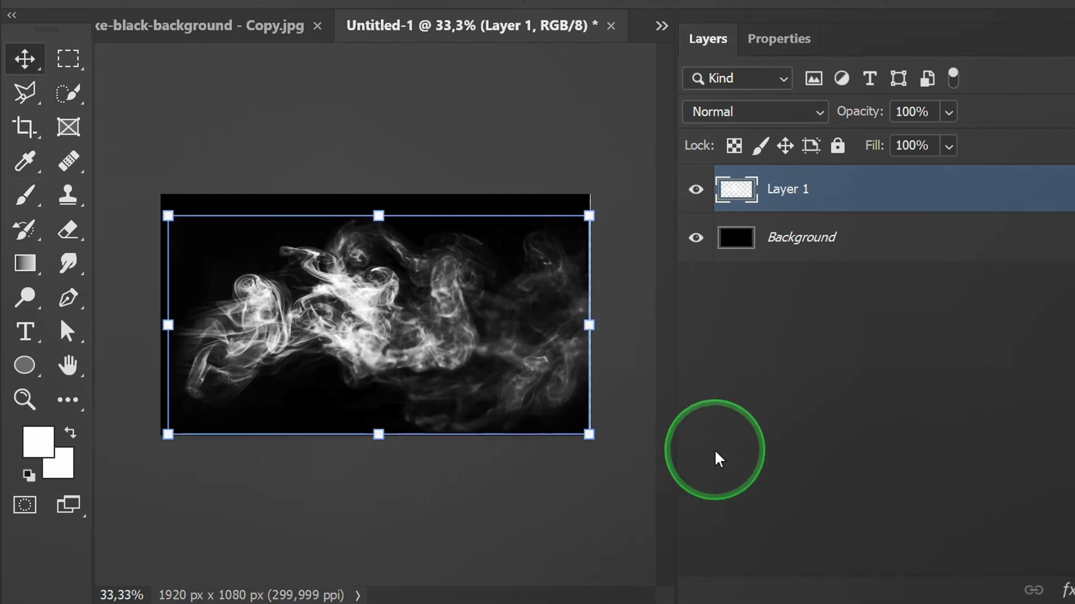
# Give Layer 1 a Color Overlay effect in blue 0012ff.
pyautogui.doubleClick(844, 199)
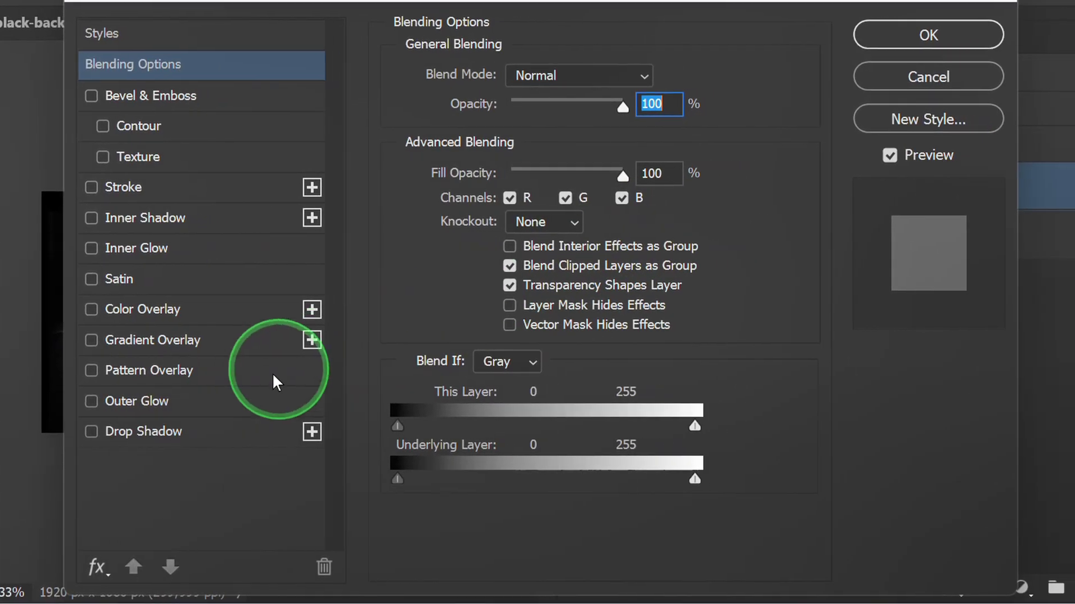
pyautogui.click(178, 317)
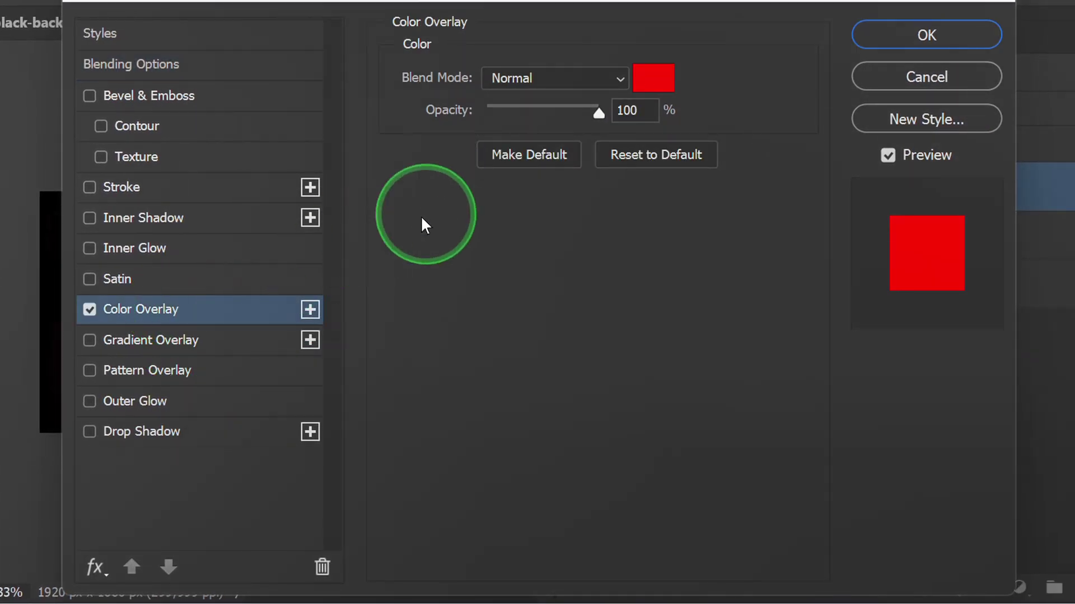
pyautogui.click(663, 81)
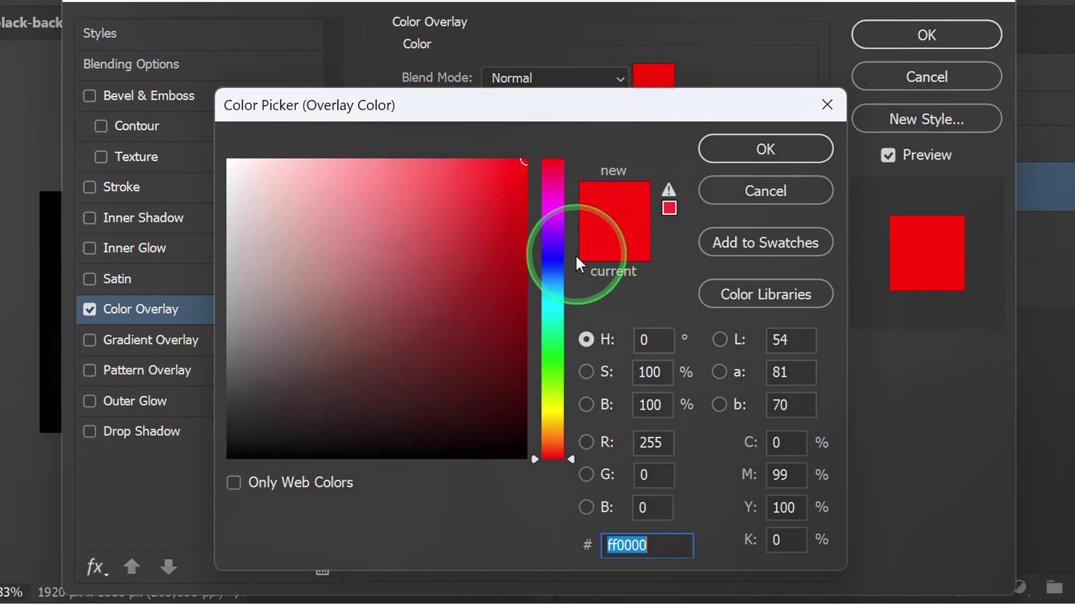
pyautogui.click(551, 264)
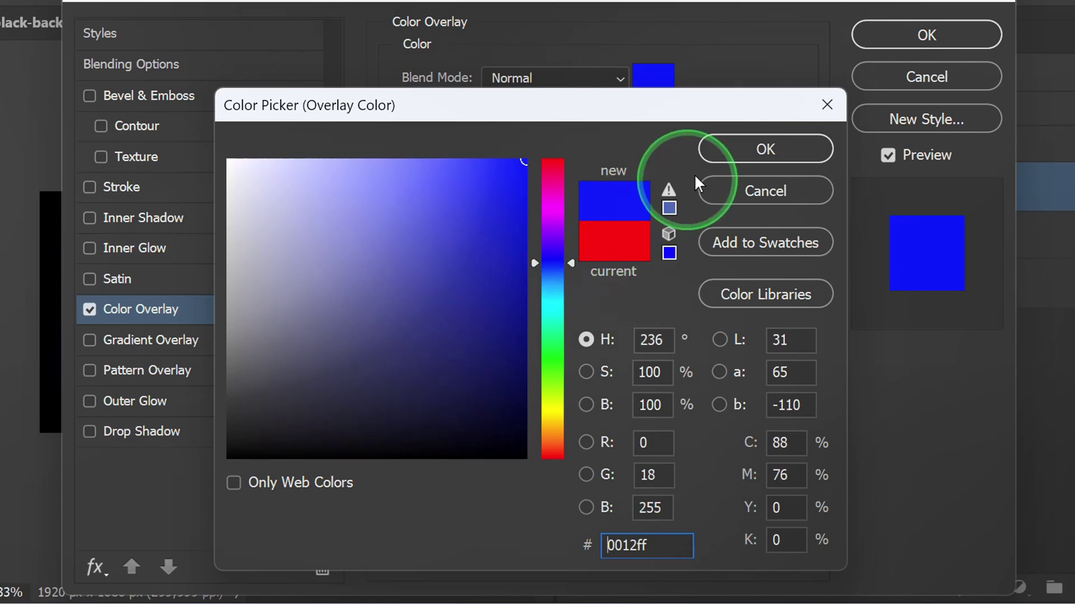
pyautogui.click(745, 146)
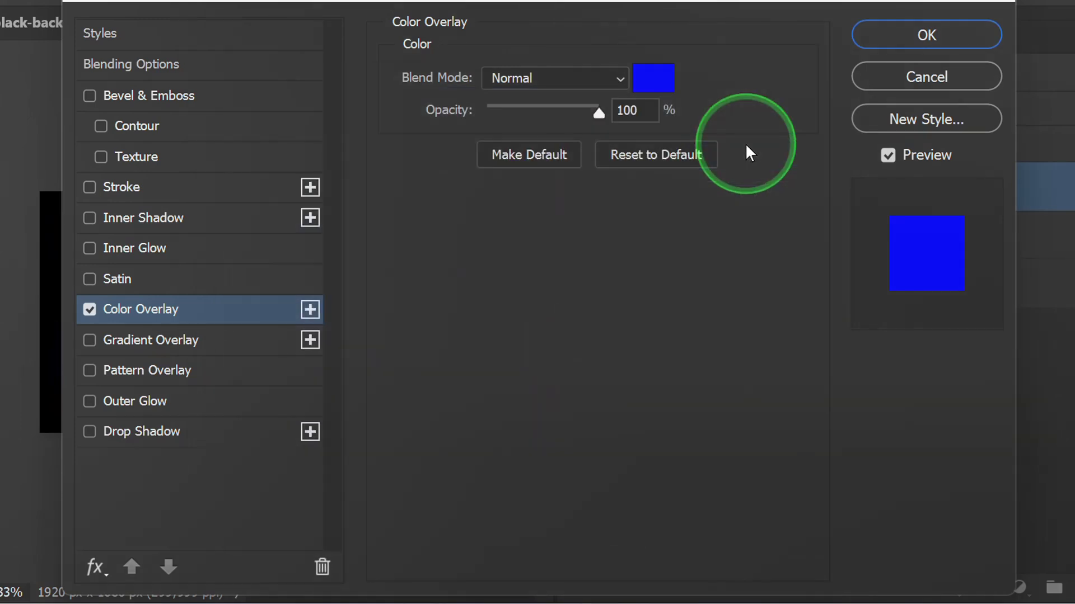
pyautogui.click(919, 32)
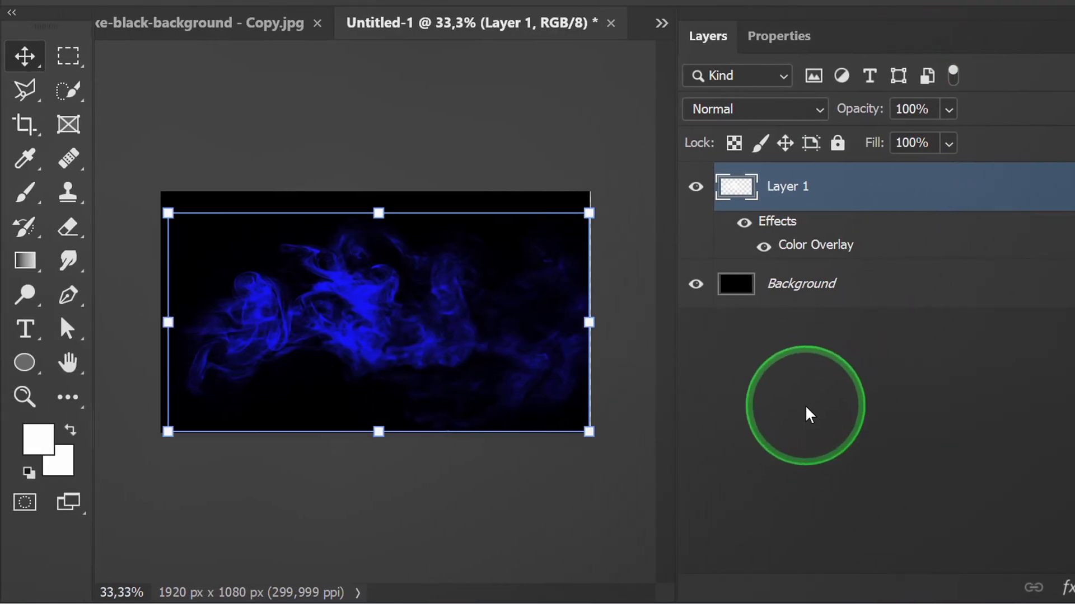
# Duplicate Layer 1 and change the copy's Color Overlay colour to red ff0000.
pyautogui.hotkey('ctrl', 'j')
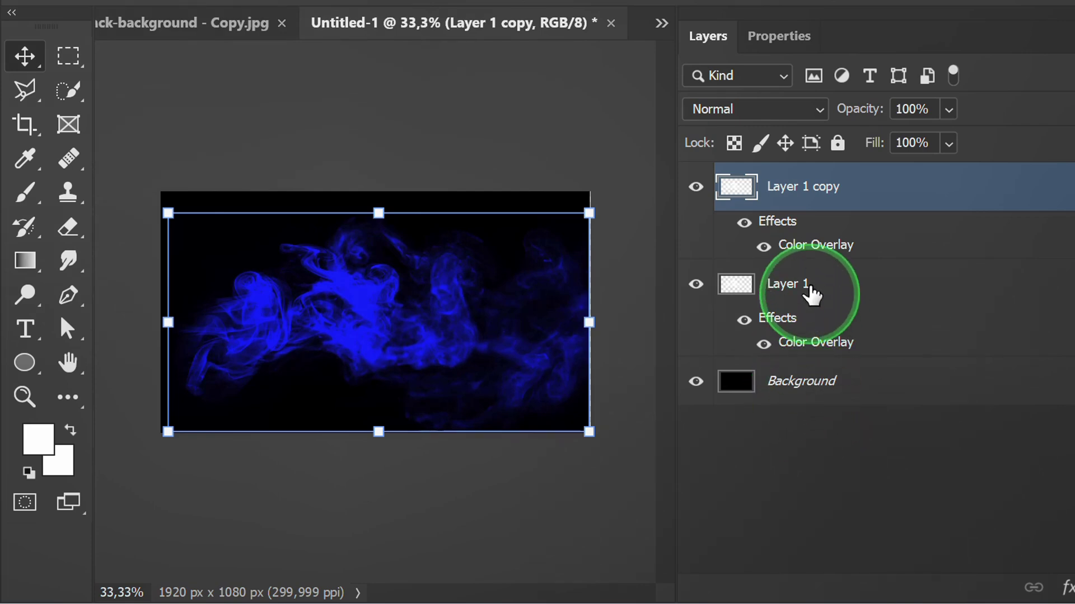
pyautogui.doubleClick(810, 251)
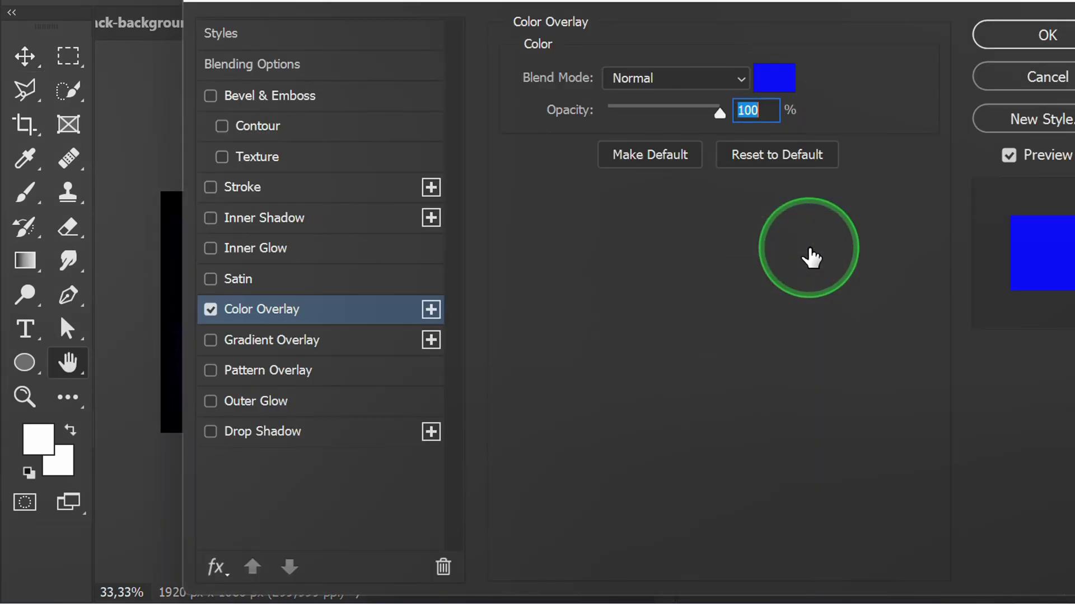
pyautogui.click(778, 81)
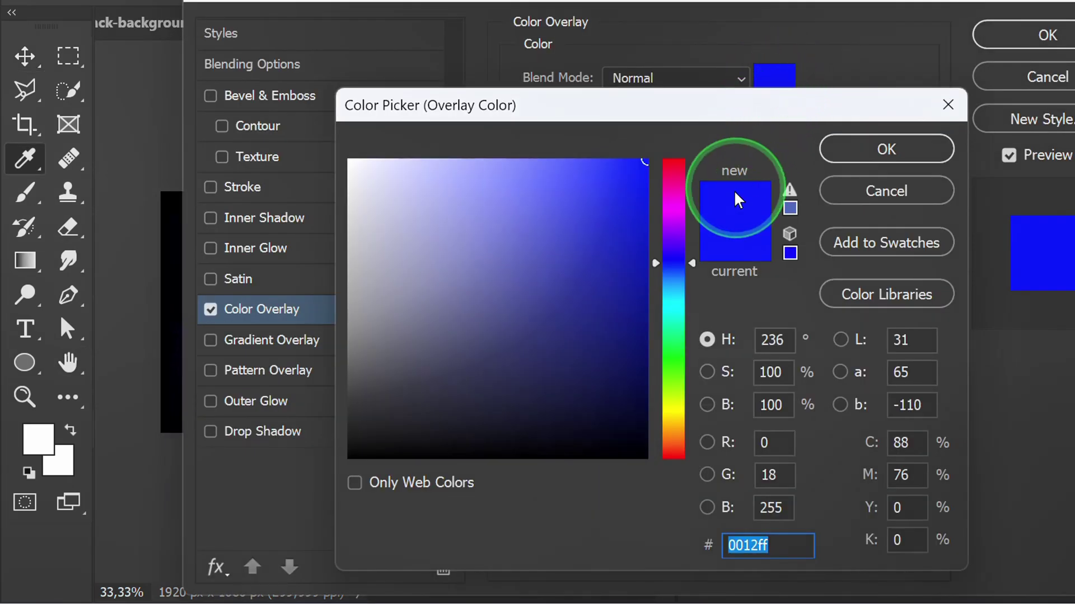
pyautogui.moveTo(693, 263); pyautogui.dragTo(709, 142)
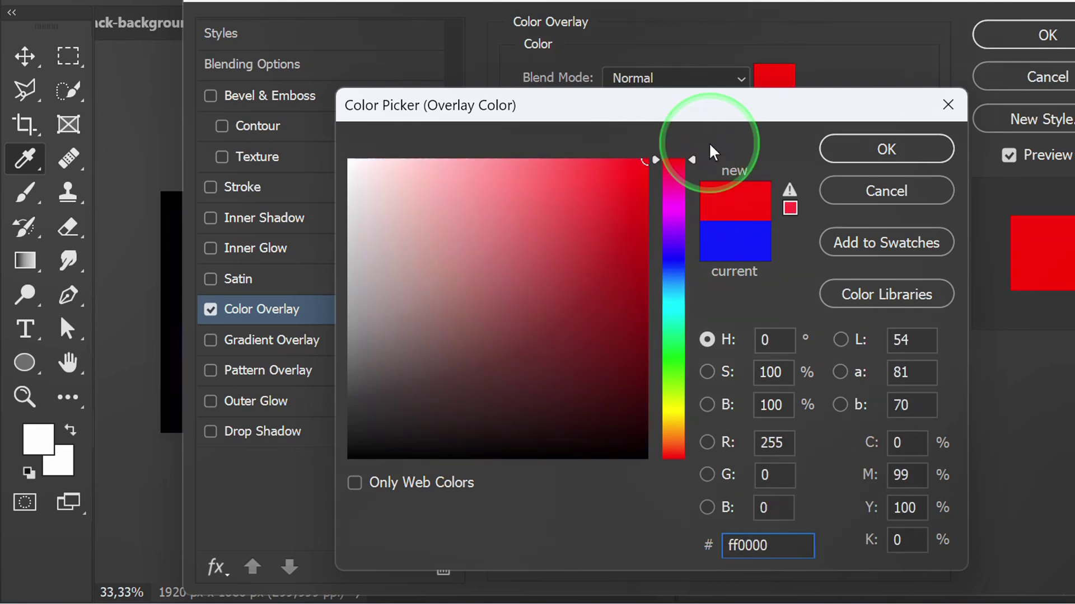
pyautogui.click(857, 148)
pyautogui.click(1019, 33)
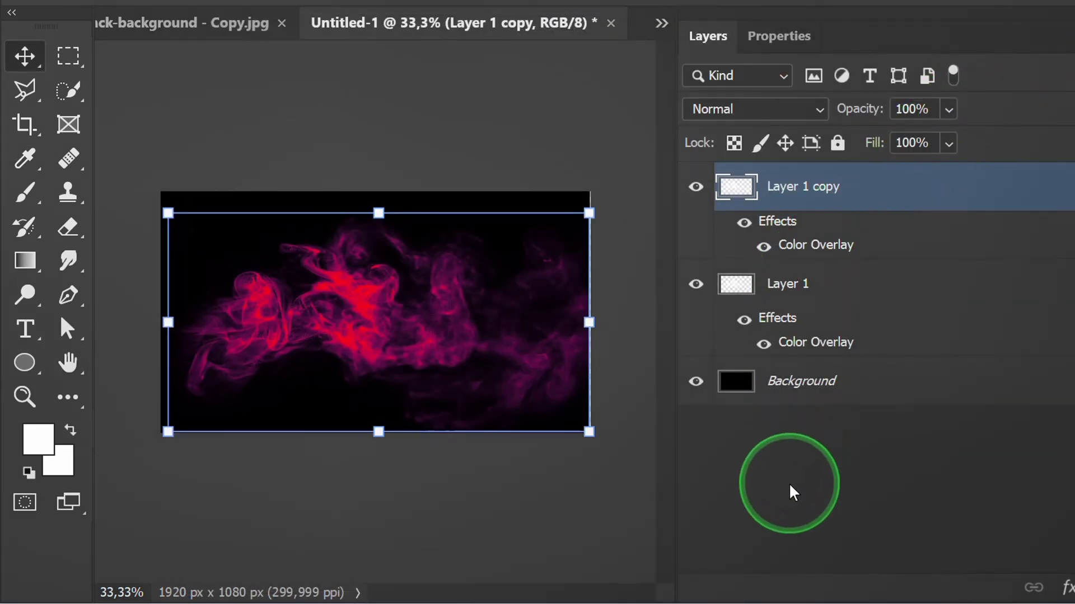
# Flip the red Layer 1 copy horizontally and vertically, then collapse both layers' effect lists.
pyautogui.click(92, 17)
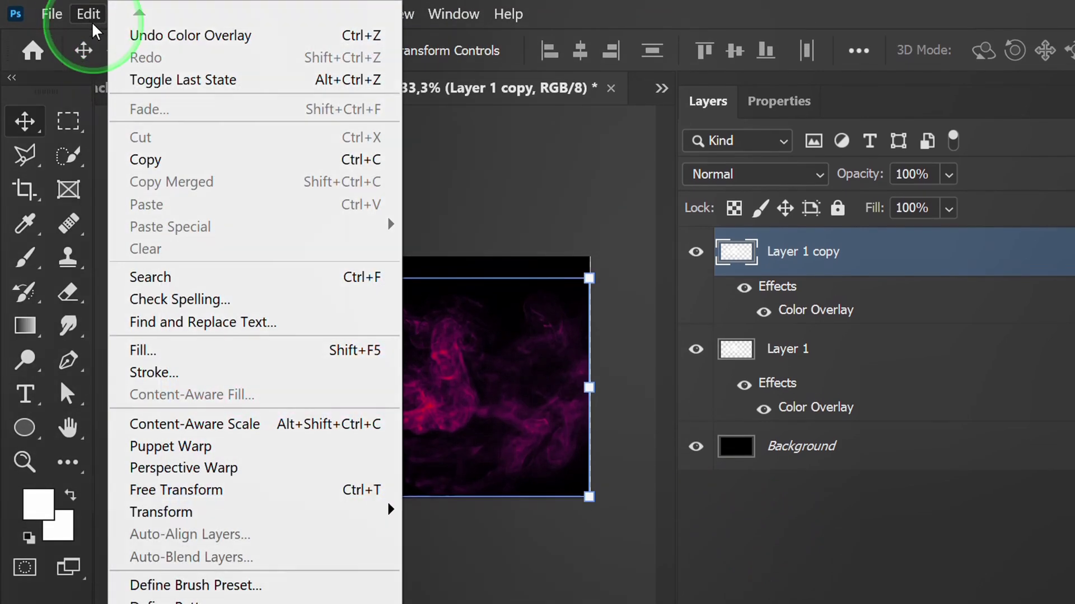
pyautogui.moveTo(206, 514)
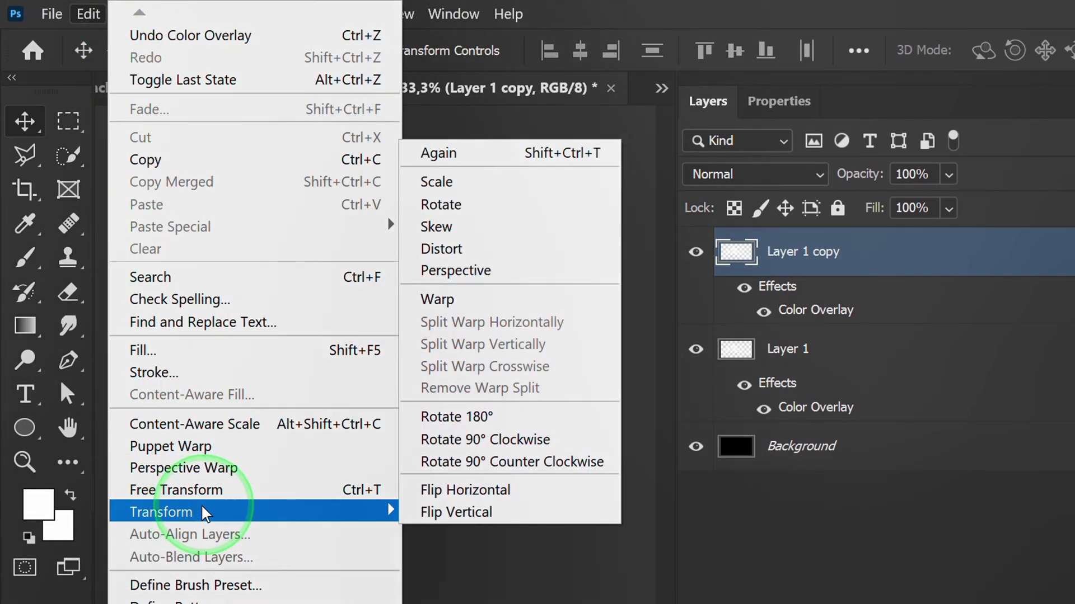
pyautogui.click(465, 491)
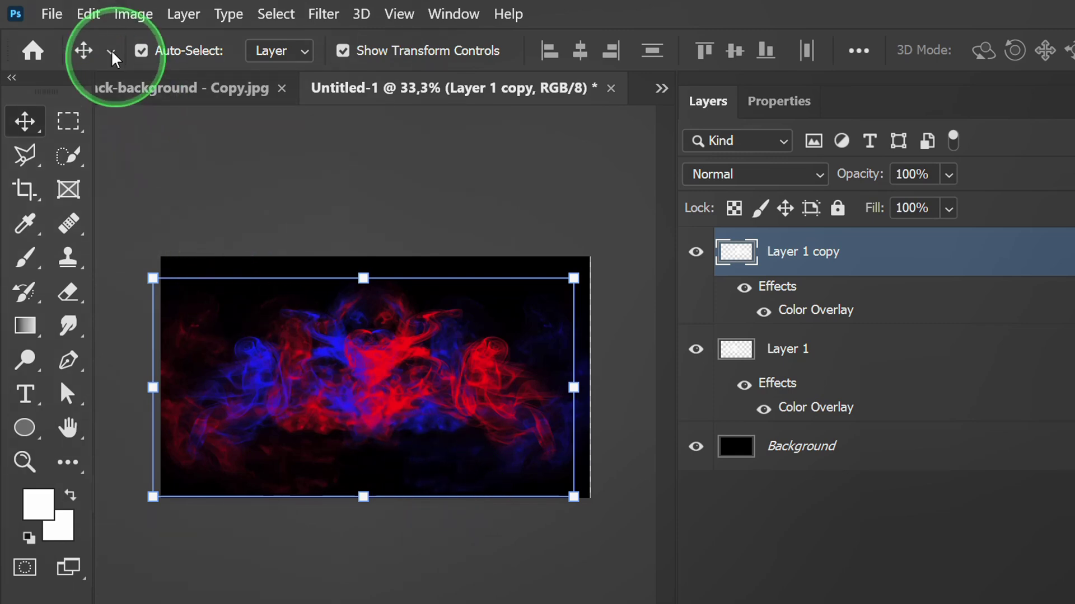
pyautogui.click(88, 14)
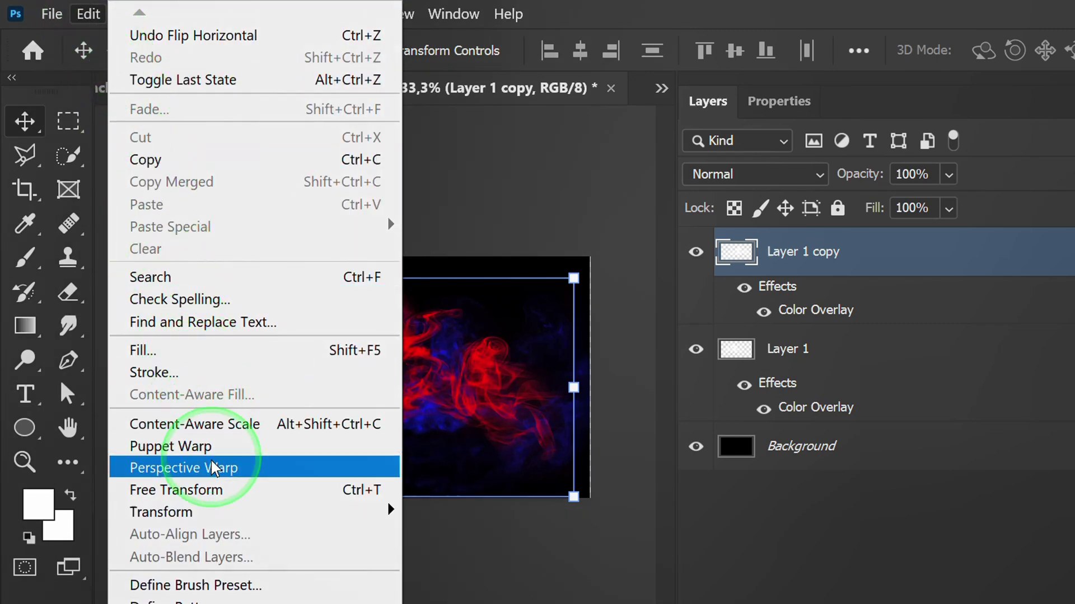
pyautogui.moveTo(219, 512)
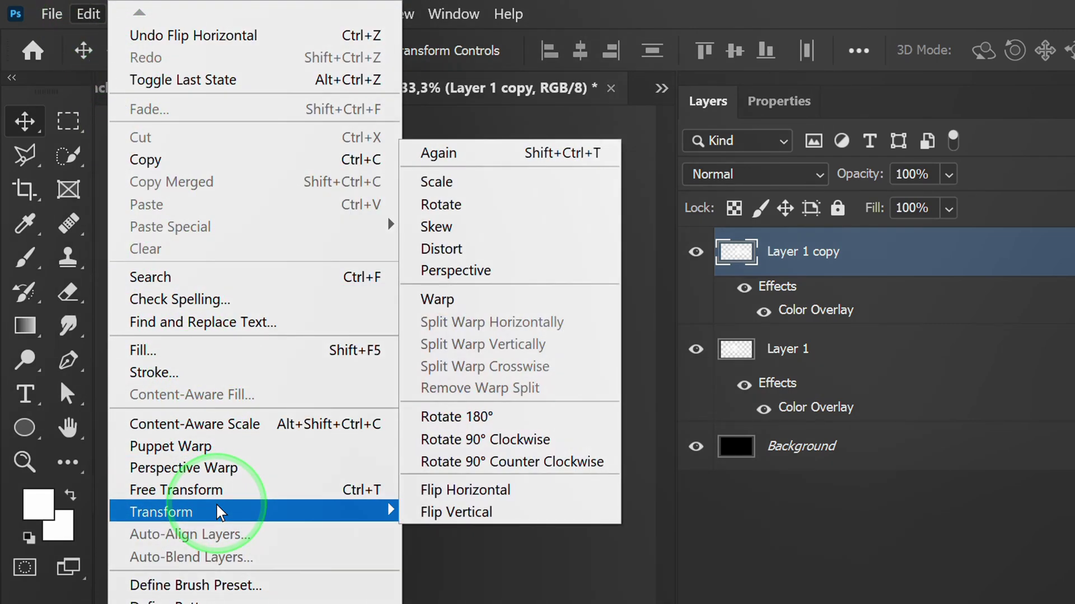
pyautogui.click(432, 512)
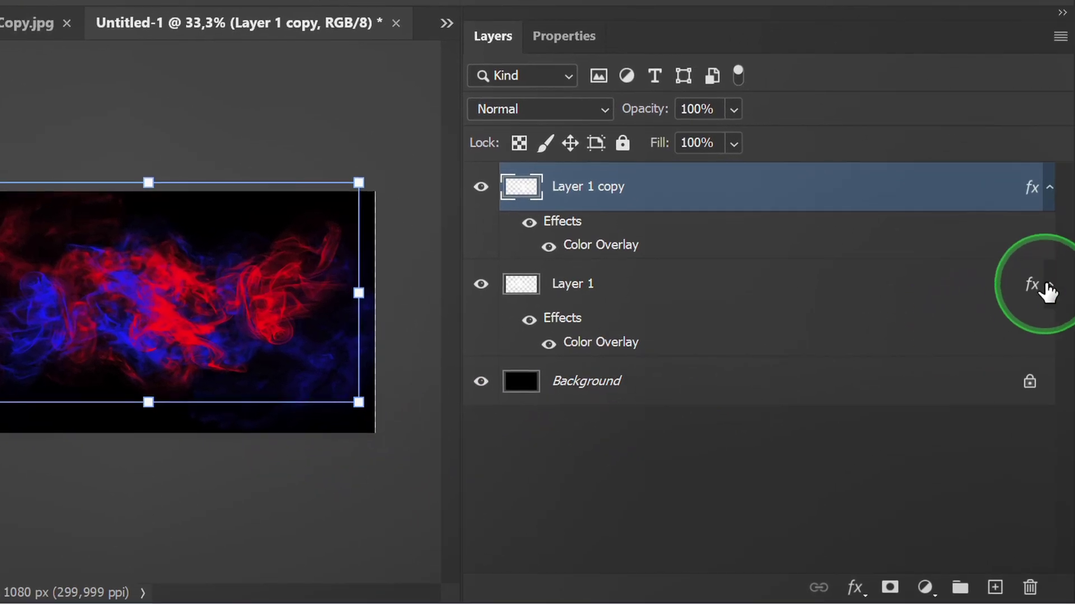
pyautogui.click(1050, 286)
pyautogui.click(1051, 191)
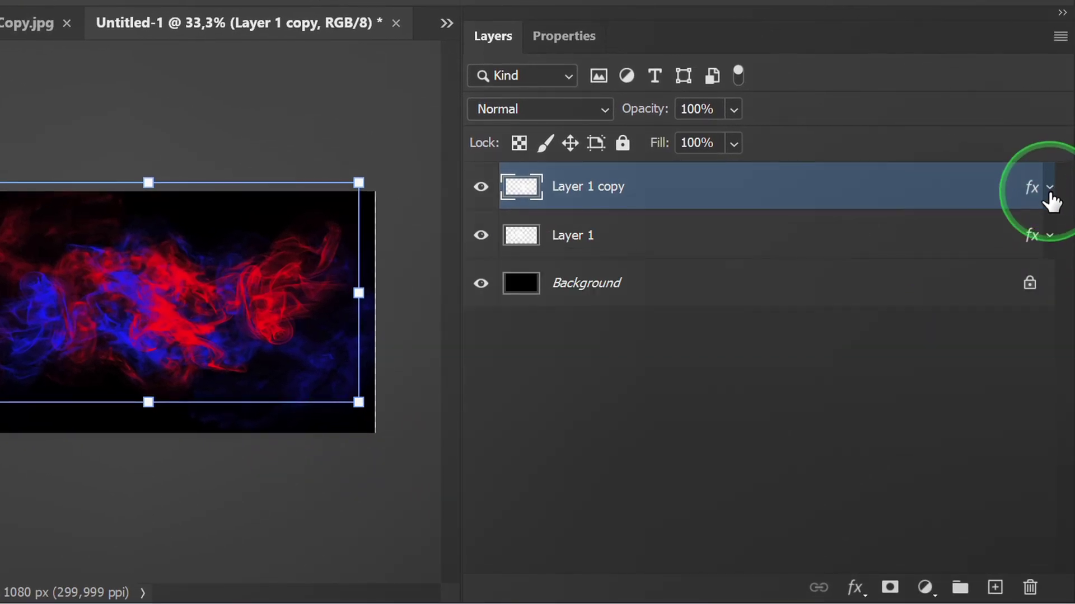
# Move the blue smoke layer and rotate it about 8° clockwise.
pyautogui.moveTo(295, 386); pyautogui.dragTo(259, 366)
pyautogui.hotkey('ctrl', 't')
pyautogui.moveTo(629, 240); pyautogui.dragTo(633, 280)
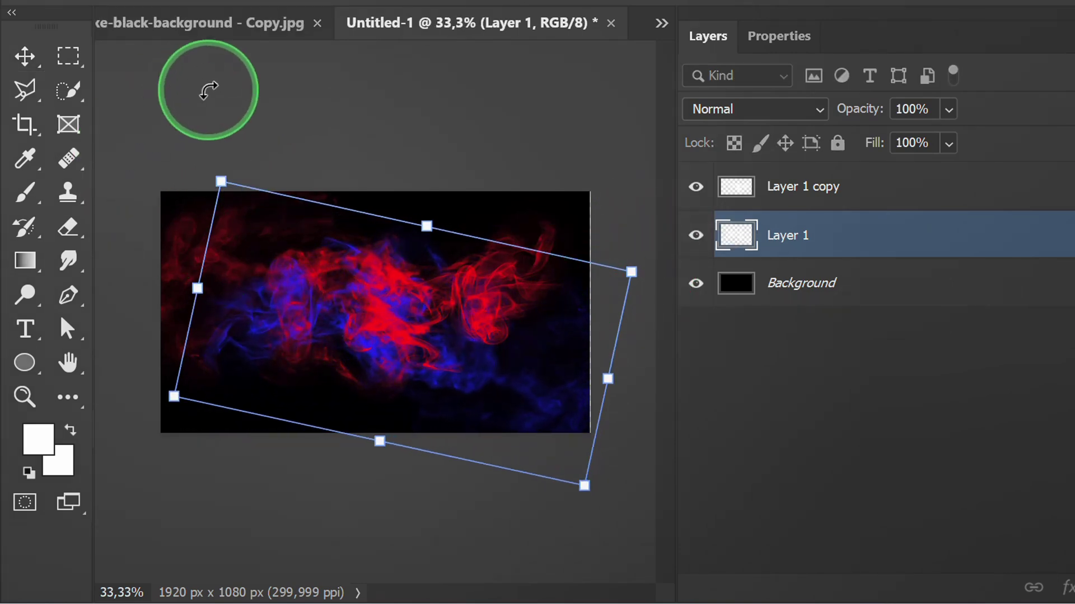
pyautogui.click(738, 388)
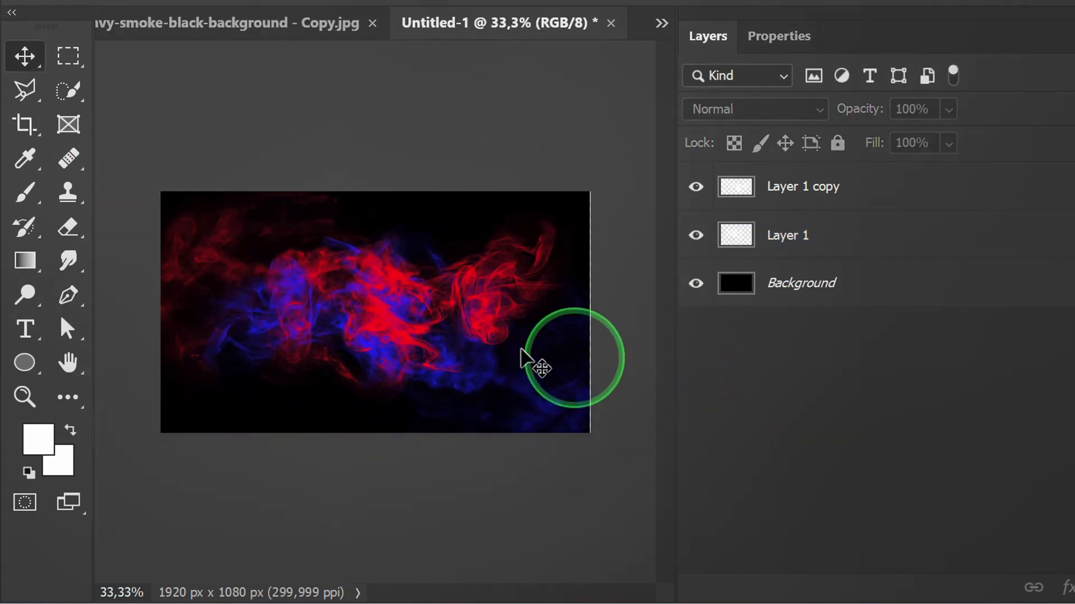
# Rotate the red smoke counter-clockwise and shift it down-left, then nudge the blue smoke.
pyautogui.click(218, 266)
pyautogui.moveTo(583, 167); pyautogui.dragTo(356, 359)
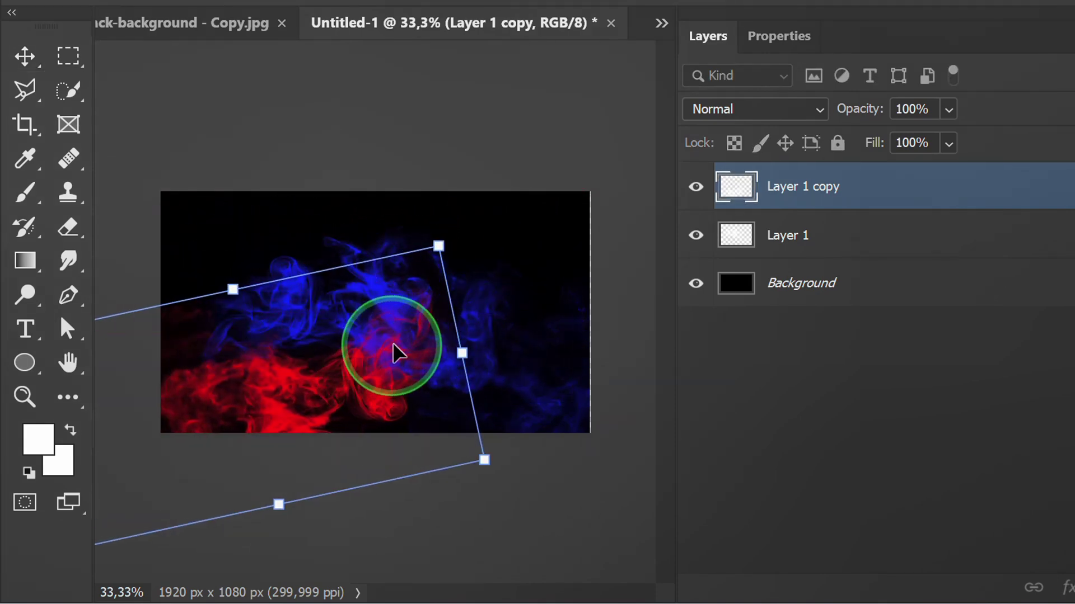
pyautogui.scroll(-1, 392, 342)
pyautogui.click(646, 377)
pyautogui.click(392, 281)
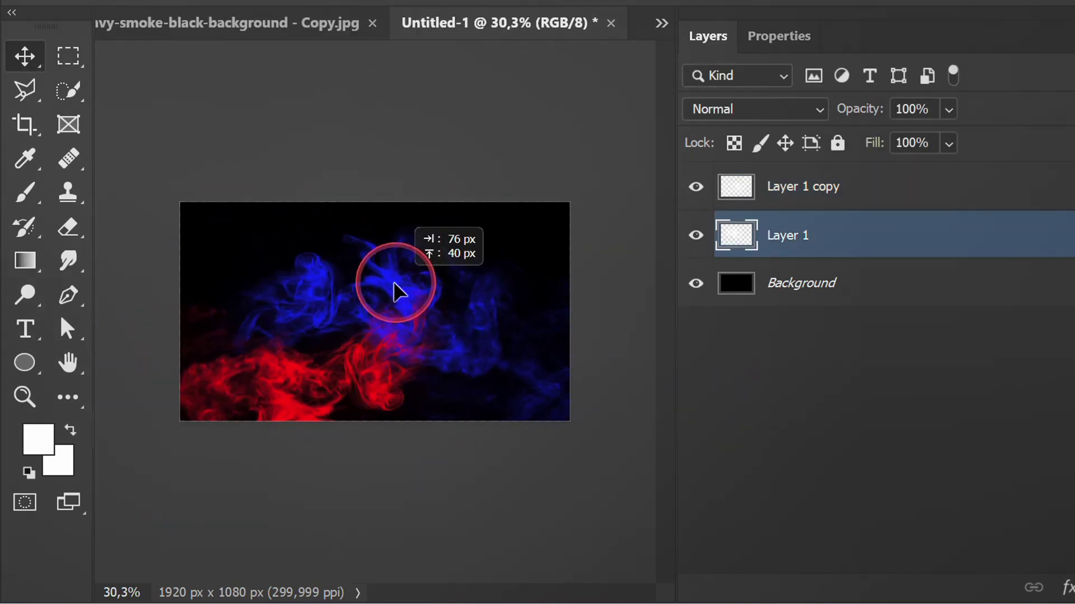
pyautogui.moveTo(499, 360); pyautogui.dragTo(530, 377)
pyautogui.click(740, 430)
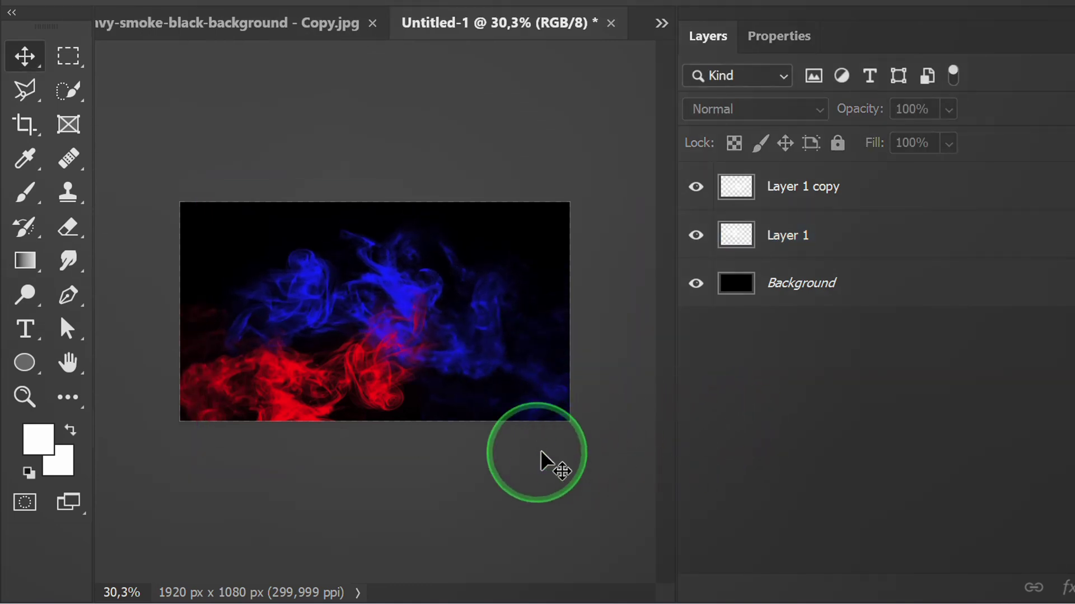
# Duplicate the red smoke into Layer 1 copy 2 at upper right, placed below Layer 1 copy.
pyautogui.click(192, 415)
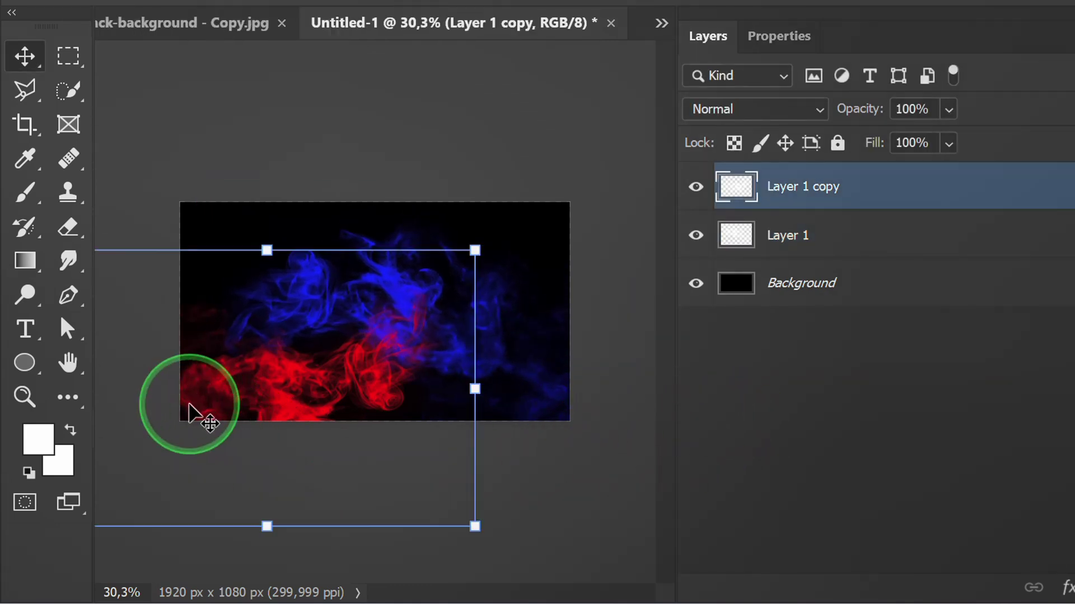
pyautogui.hotkey('ctrl', 'j')
pyautogui.moveTo(259, 395); pyautogui.dragTo(552, 227)
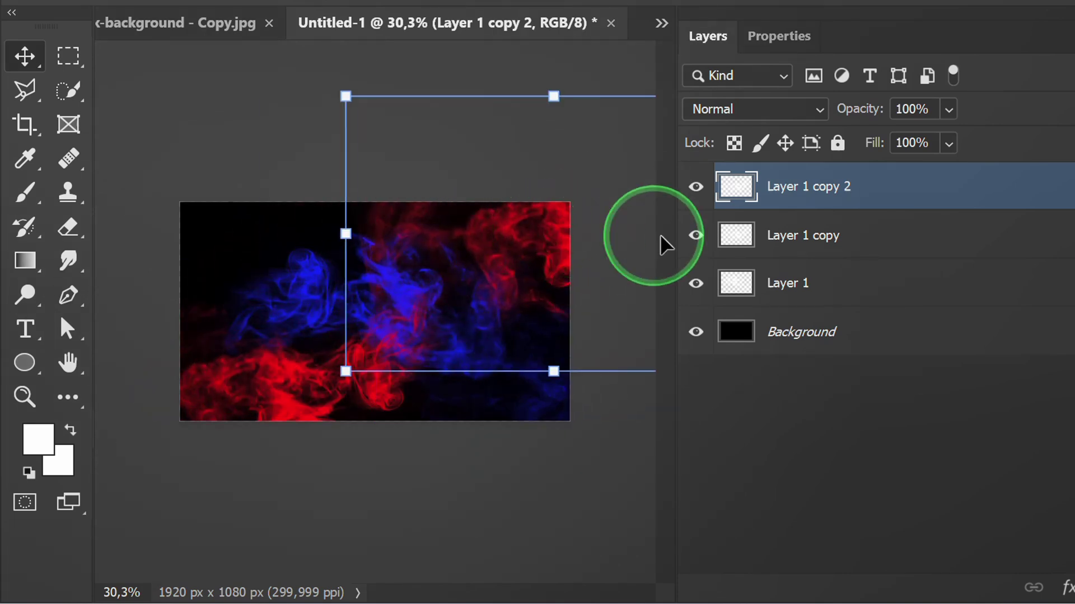
pyautogui.moveTo(891, 197); pyautogui.dragTo(884, 243)
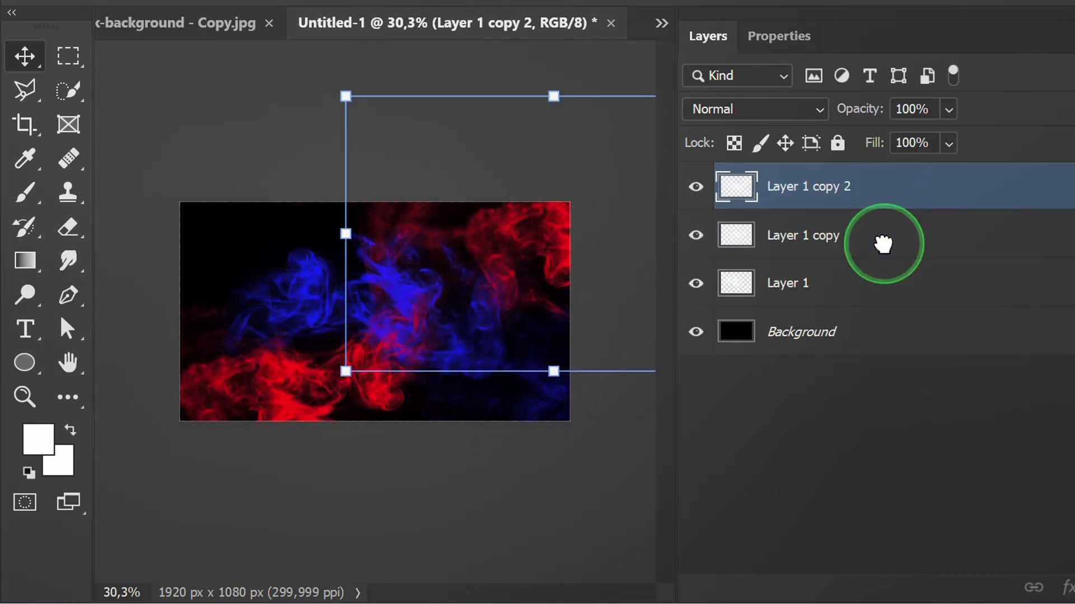
pyautogui.click(739, 421)
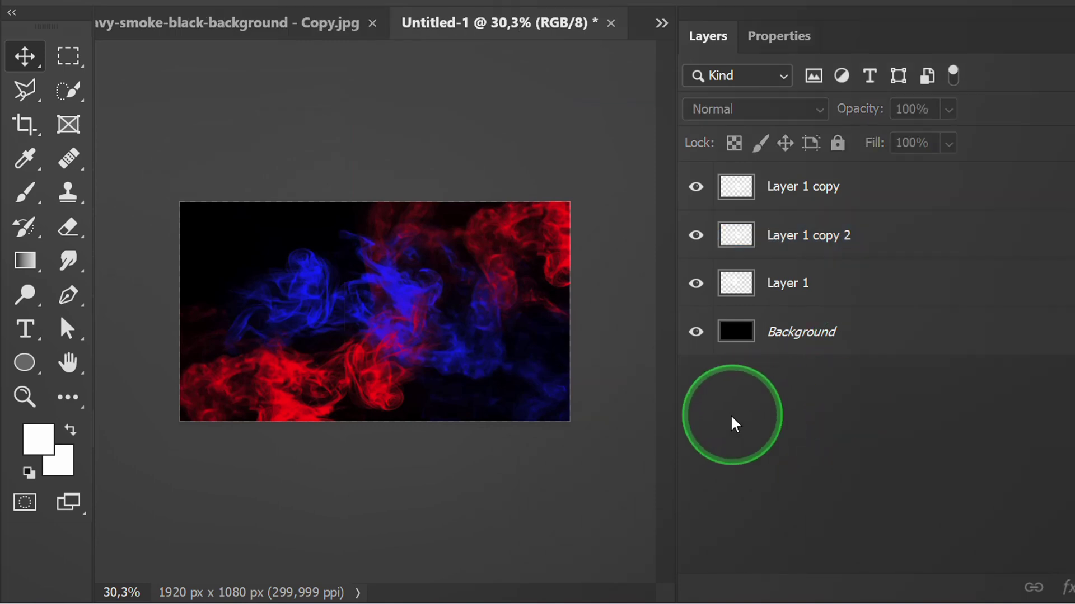
# Duplicate the blue smoke as Layer 1 copy 3, move it up-left, rotate about 99.6°.
pyautogui.click(290, 293)
pyautogui.hotkey('ctrl', 'j')
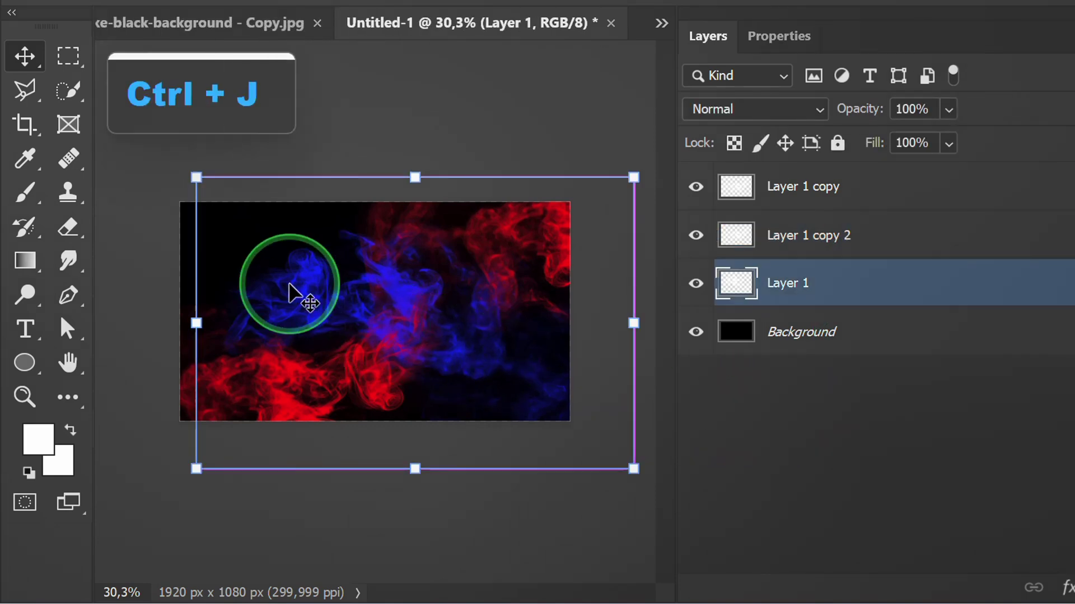
pyautogui.moveTo(291, 294); pyautogui.dragTo(201, 220)
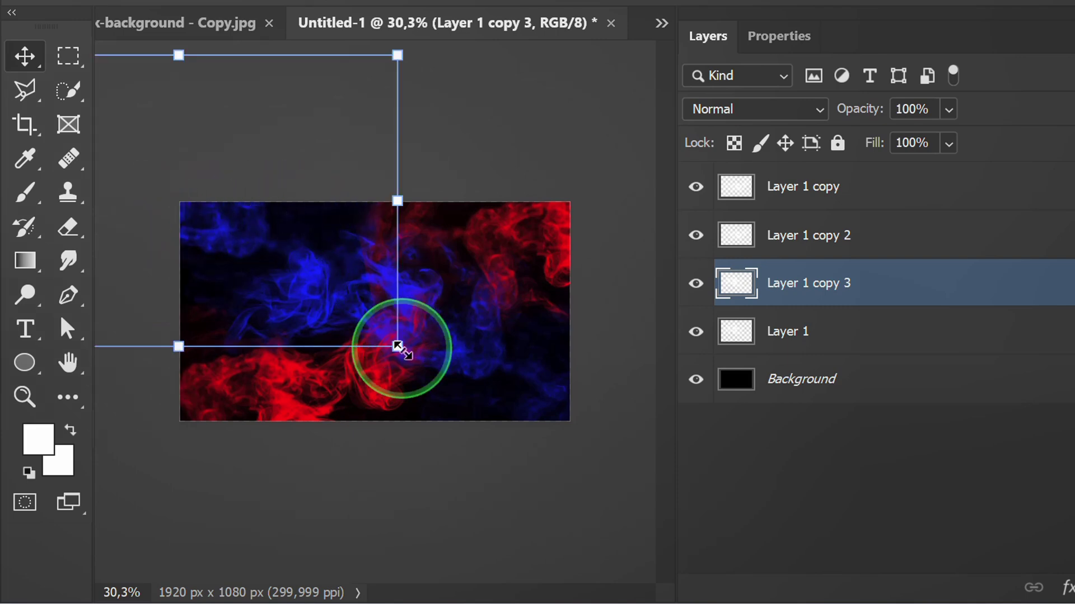
pyautogui.moveTo(403, 363); pyautogui.dragTo(10, 417)
pyautogui.doubleClick(168, 283)
# Shift and rotate Layer 1, reposition Layer 1 copy 3, and rotate the red smoke about 10°.
pyautogui.hotkey('alt', '[')
pyautogui.hotkey('ctrl', 't')
pyautogui.moveTo(633, 476); pyautogui.dragTo(604, 509)
pyautogui.moveTo(482, 397); pyautogui.dragTo(485, 419)
pyautogui.press('Return')
pyautogui.hotkey('alt', ']')
pyautogui.moveTo(195, 225); pyautogui.dragTo(218, 283)
pyautogui.hotkey('ctrl', 't')
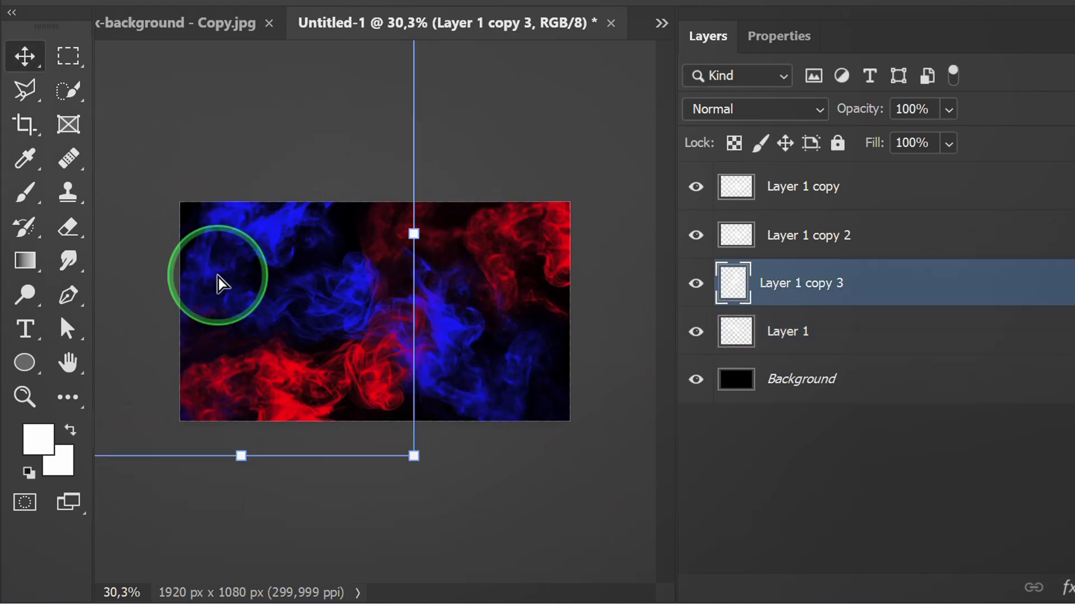
pyautogui.moveTo(255, 359)
pyautogui.mouseDown()
pyautogui.moveTo(263, 386)
pyautogui.moveTo(281, 379)
pyautogui.moveTo(271, 372)
pyautogui.mouseUp()
pyautogui.hotkey('ctrl', 't')
pyautogui.moveTo(521, 553); pyautogui.dragTo(492, 576)
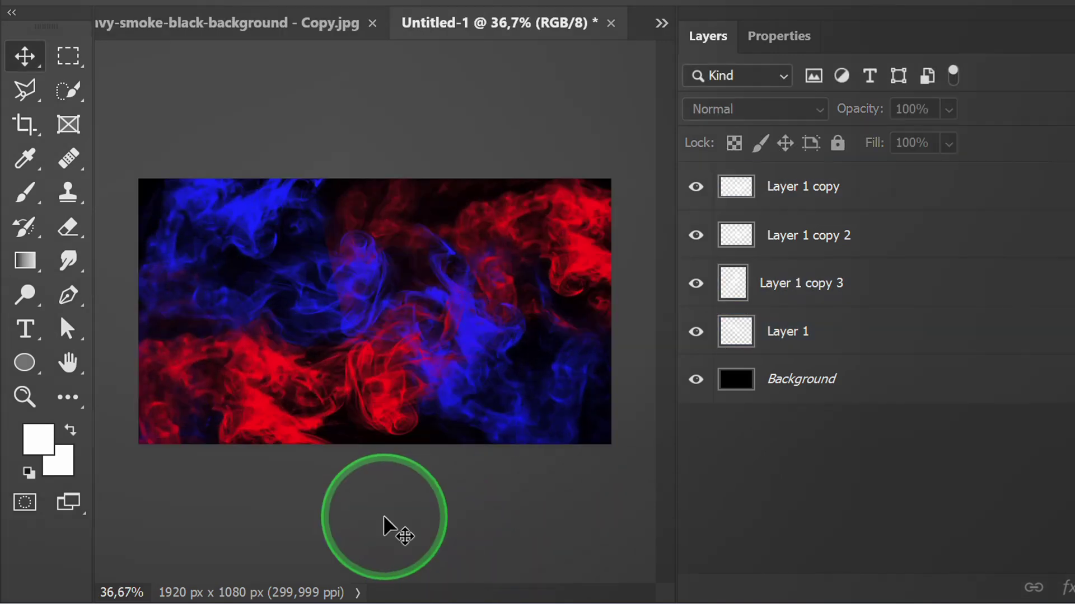
# Add a Levels adjustment layer above Layer 1 copy.
pyautogui.click(808, 208)
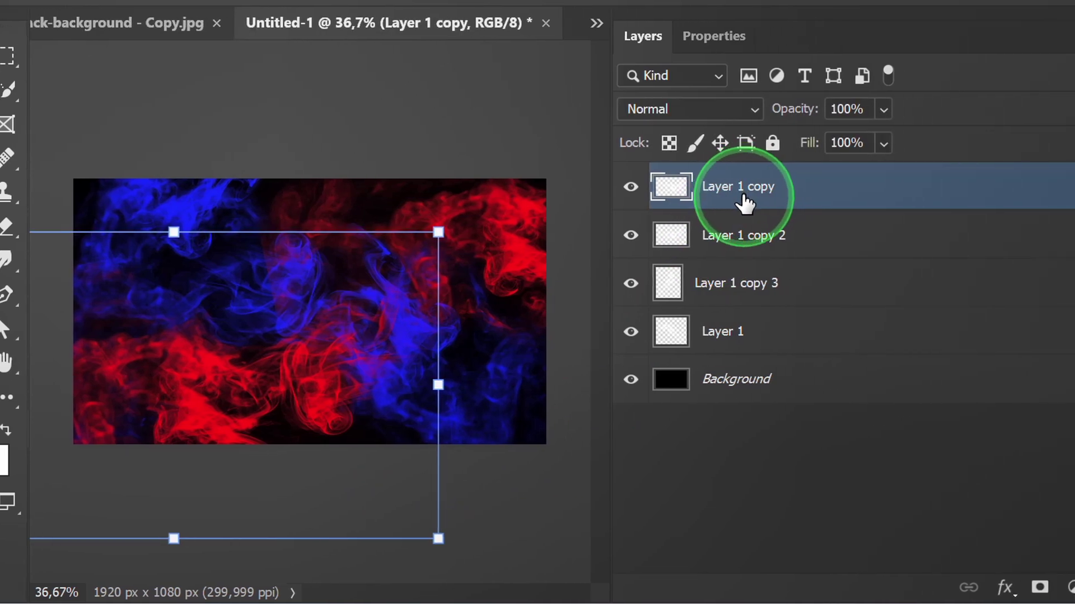
pyautogui.click(925, 589)
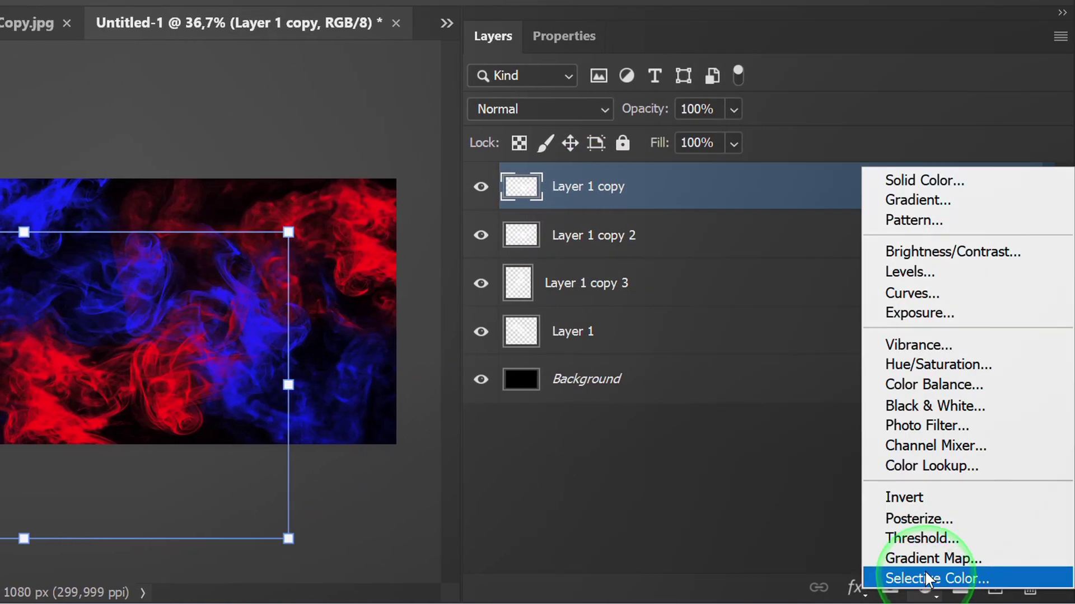
pyautogui.click(929, 274)
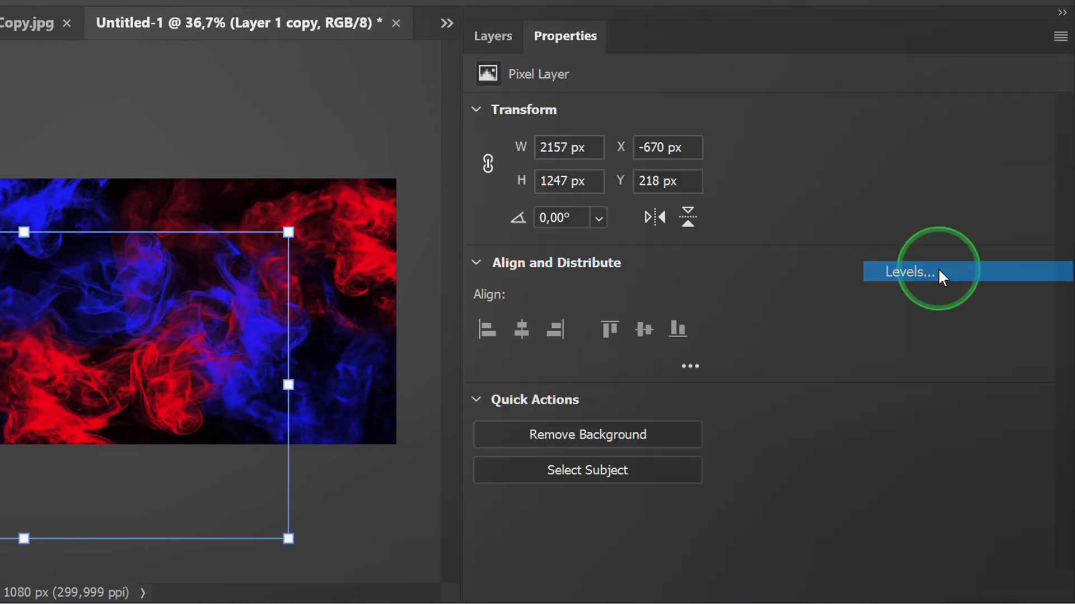